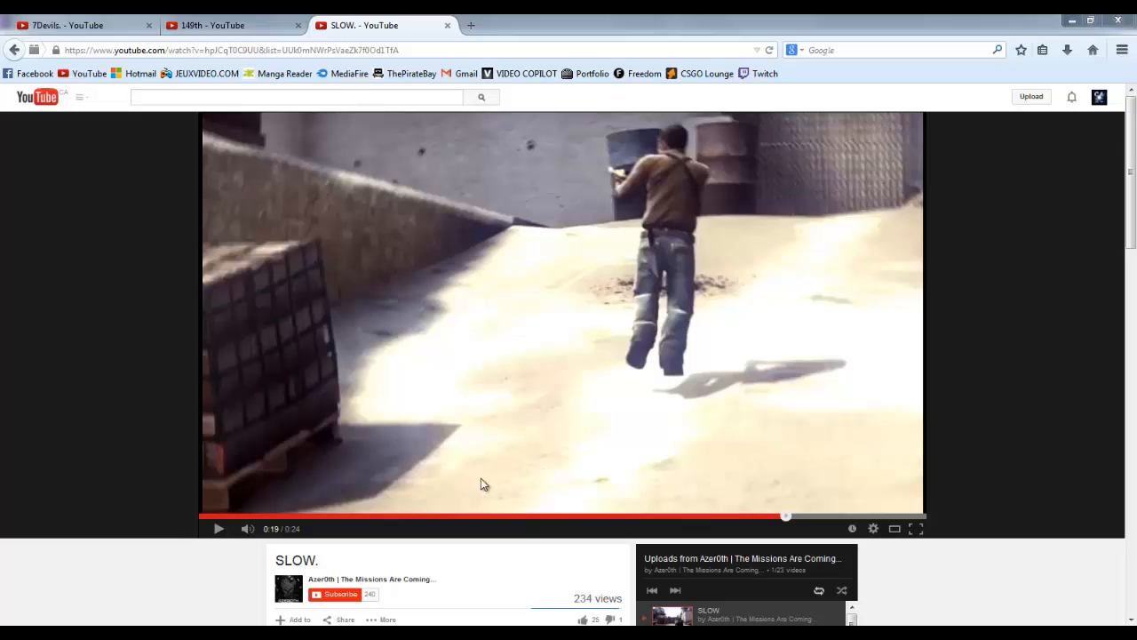
- Lower the player volume and play a few seconds of the SLOW. video, pausing it near the end
mouse_move(248, 530)
drag(294, 532, 286, 534)
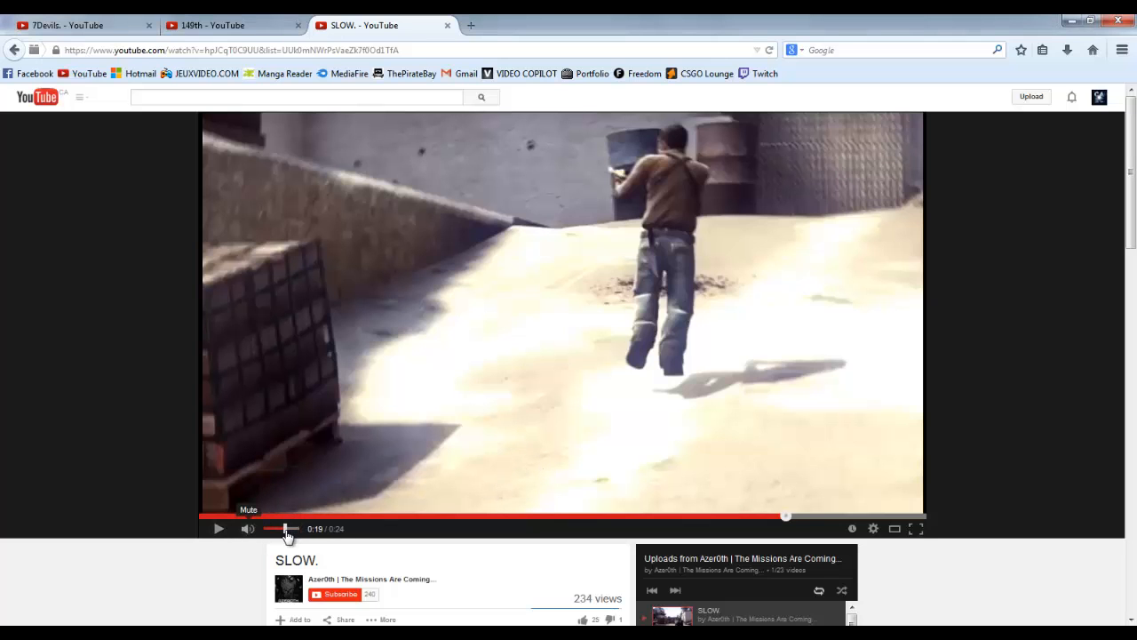
click(223, 536)
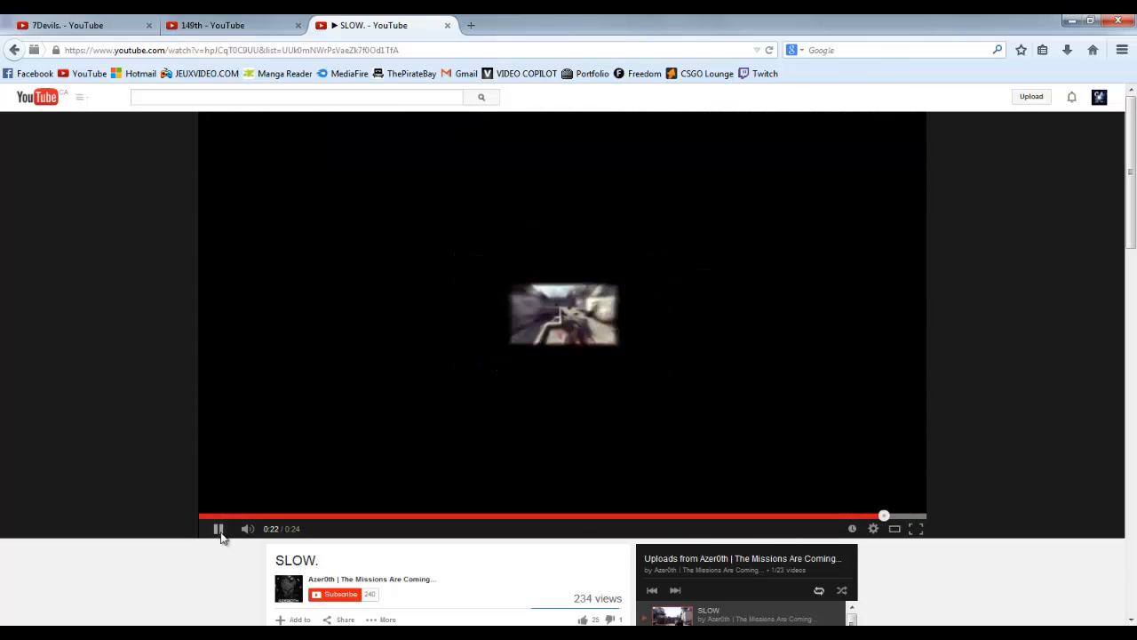
click(220, 536)
click(218, 529)
- Play short excerpts of the 149th and 7Devils. example videos, pausing each one
click(256, 25)
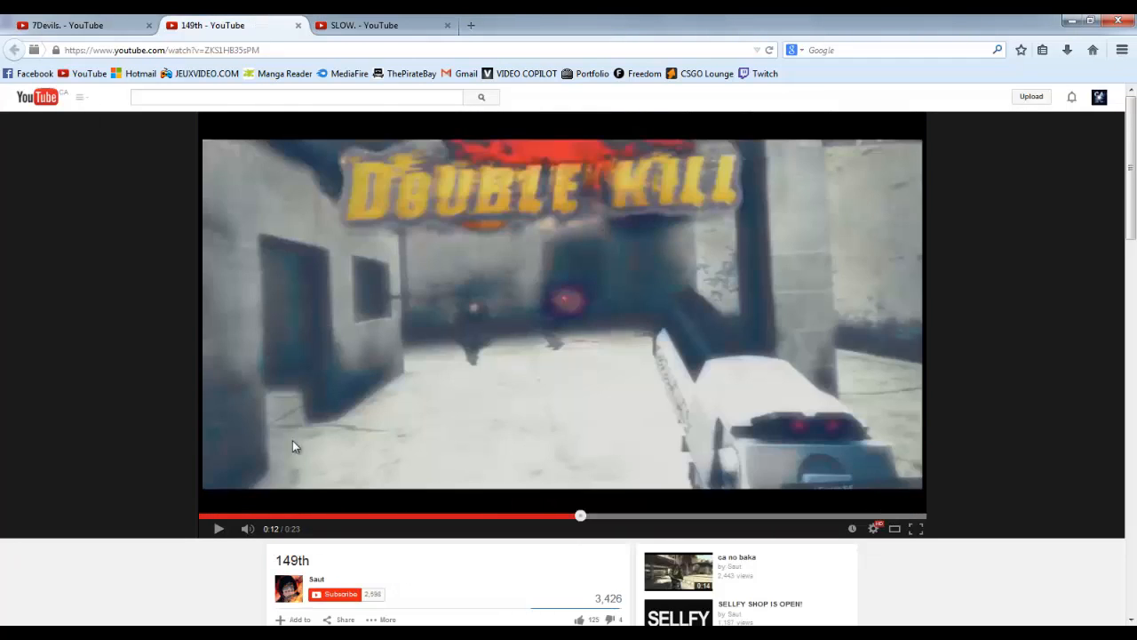
click(216, 531)
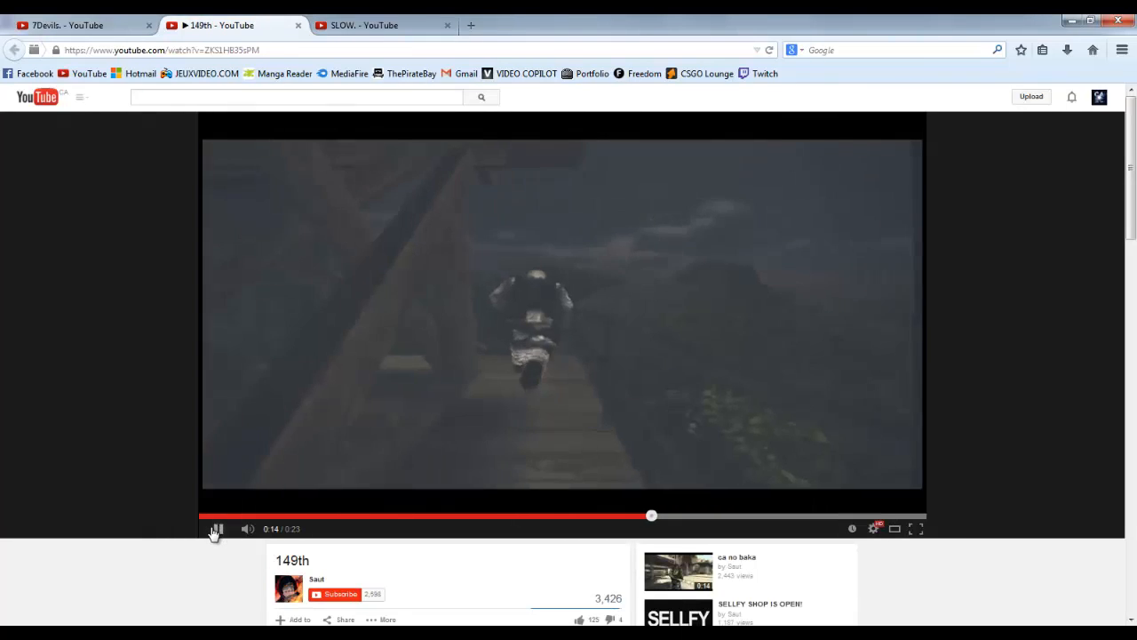
click(214, 533)
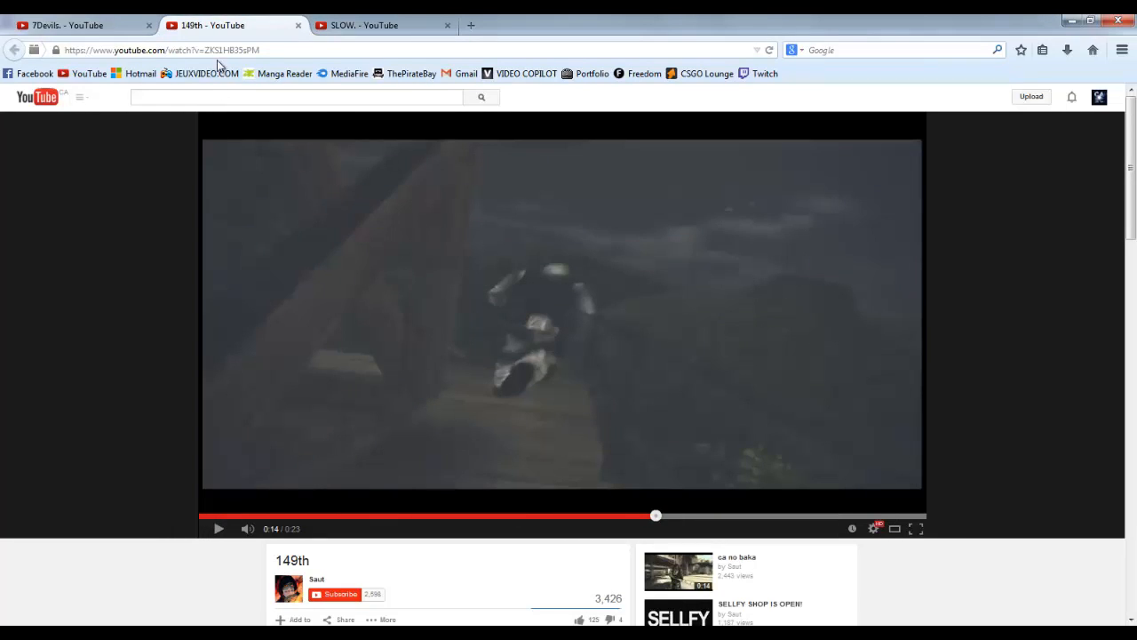
click(98, 28)
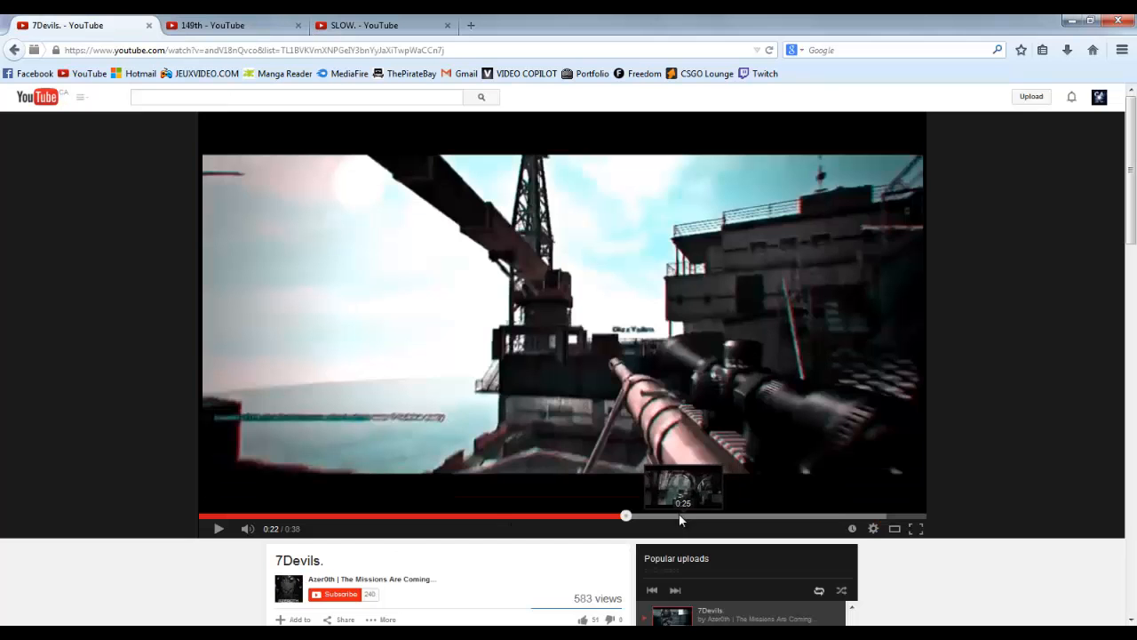
click(219, 532)
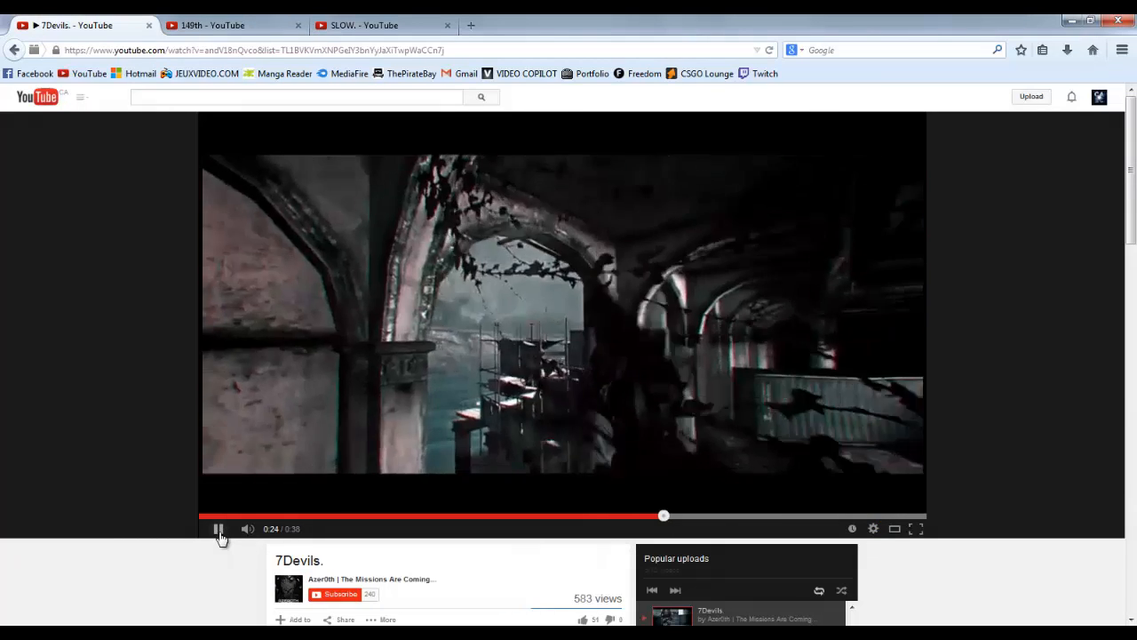
click(218, 531)
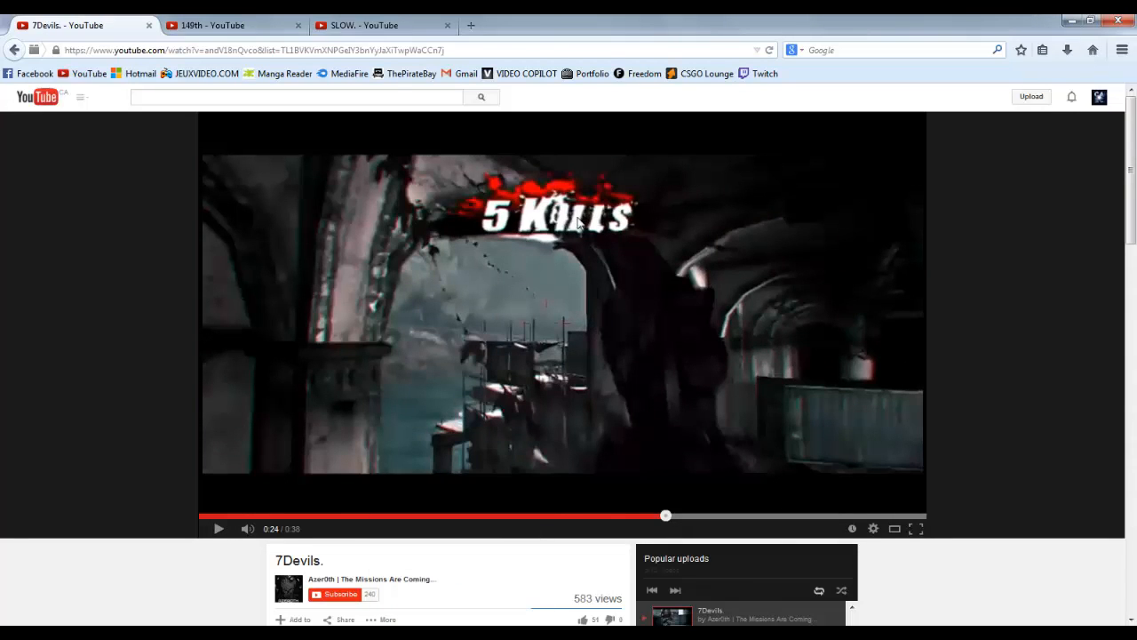
- Switch to After Effects, go to Syncv4's Scale keyframe at 0;00;14;14, and enlarge the composition preview to fit the available space
click(458, 632)
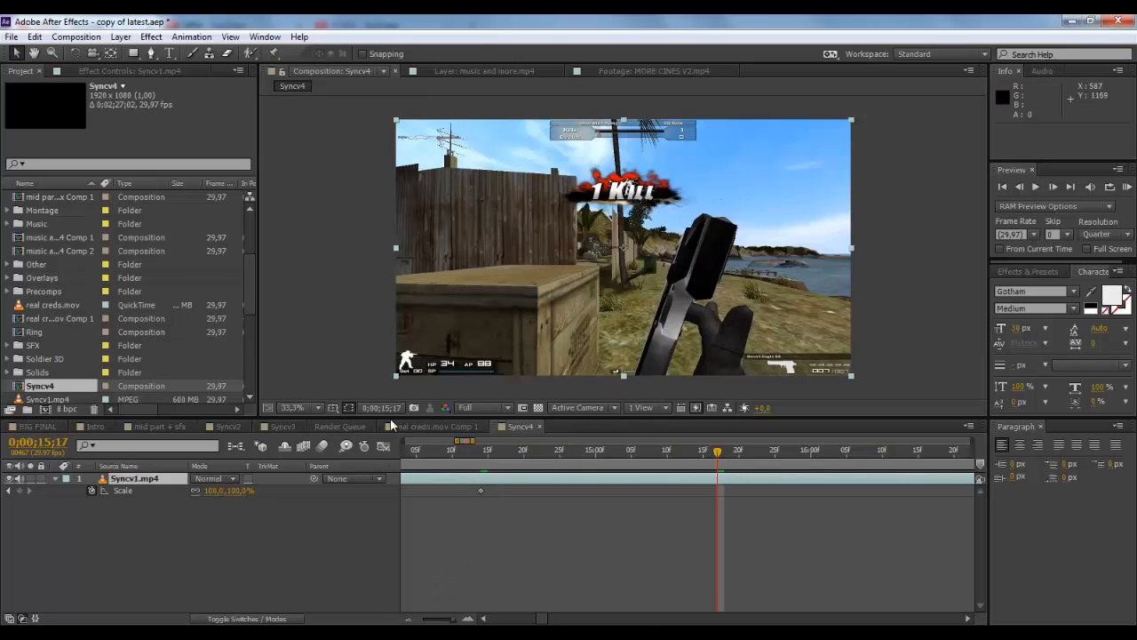
click(487, 457)
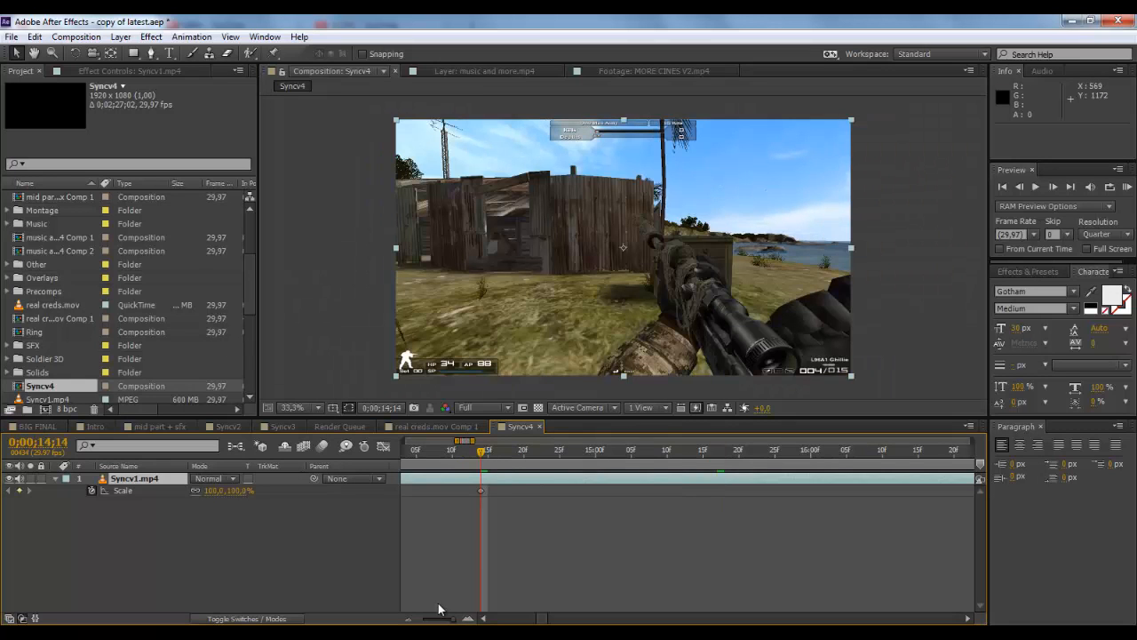
mouse_move(452, 619)
mouse_down()
mouse_move(441, 619)
mouse_move(456, 617)
mouse_up()
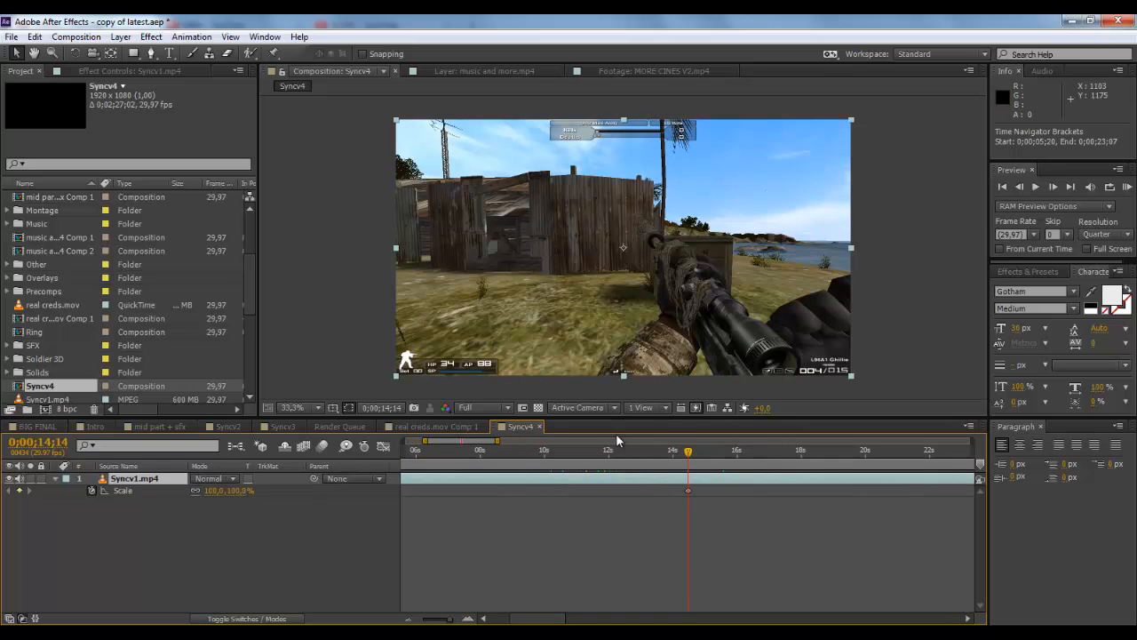
drag(627, 417, 627, 486)
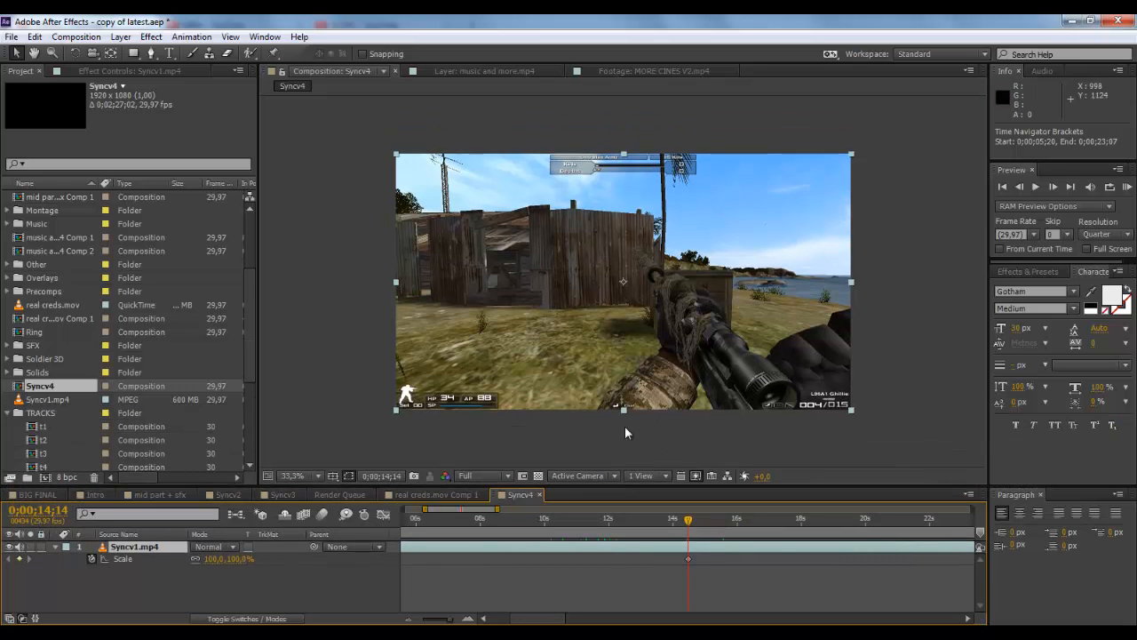
click(296, 477)
click(327, 227)
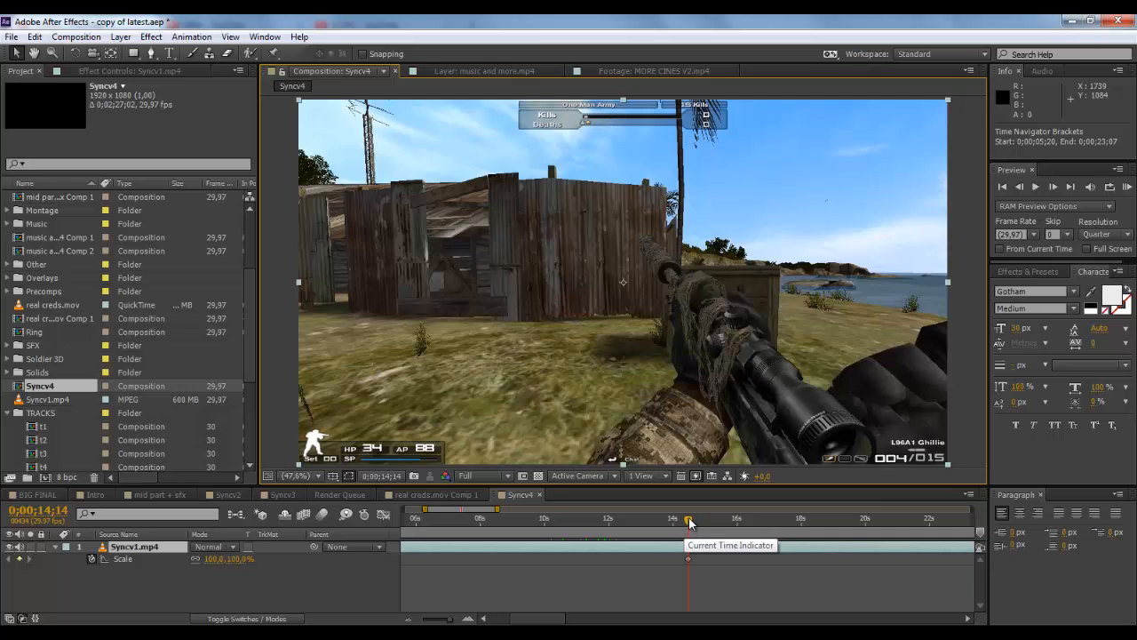
- Keyframe the Syncv1.mp4 layer's Scale at 40% at 0;00;14;23 and scrub through the shrink
drag(690, 523, 691, 519)
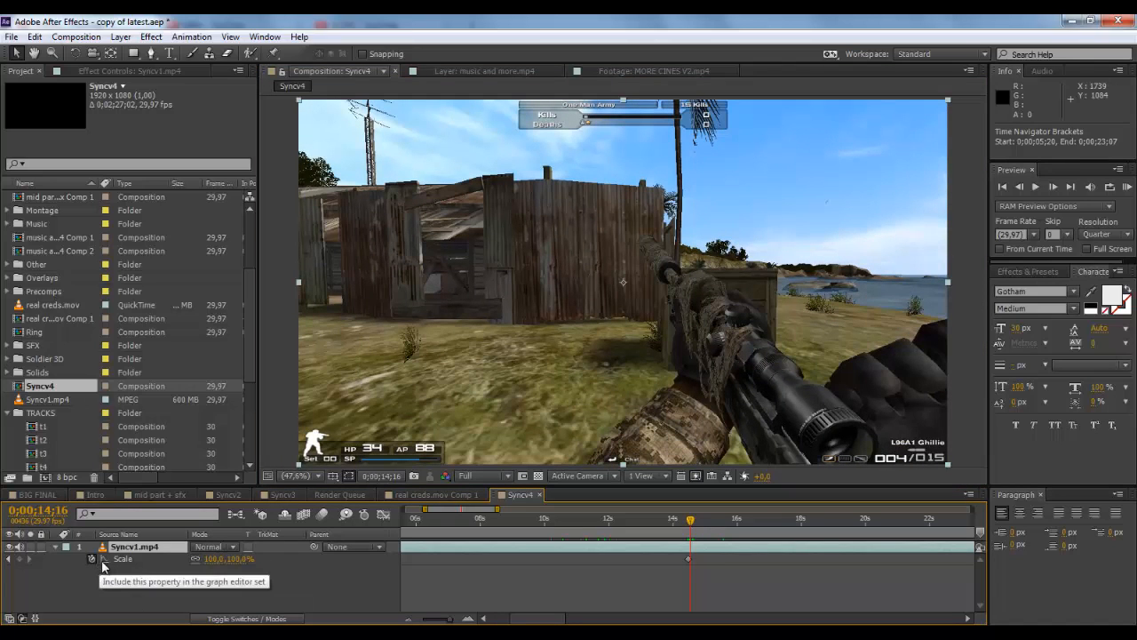
click(470, 620)
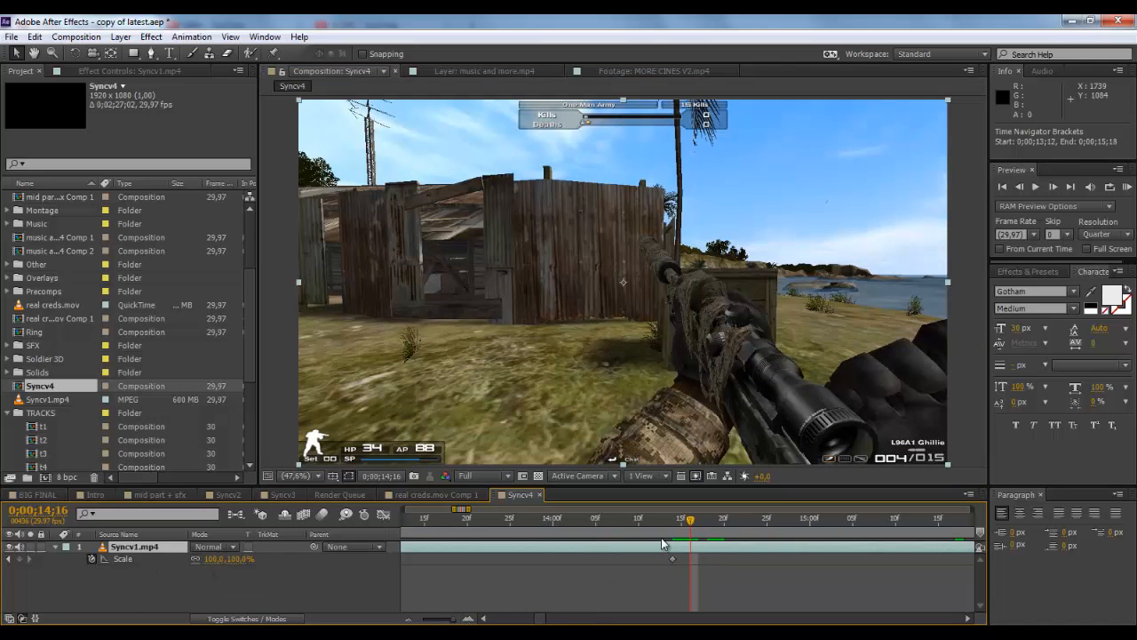
click(677, 518)
drag(686, 521, 750, 518)
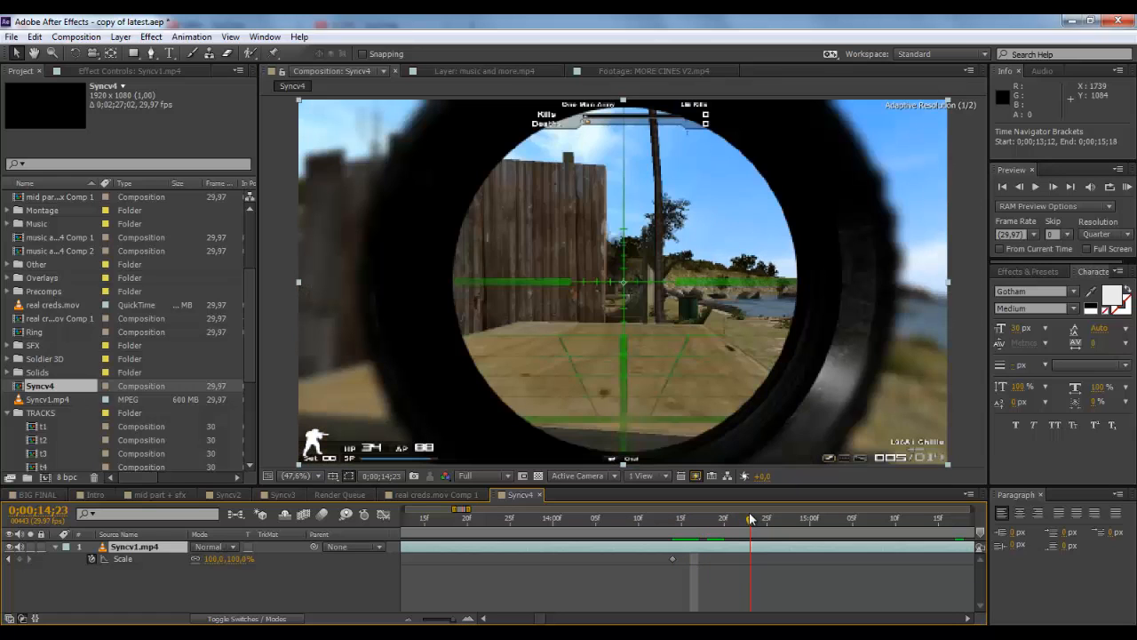
click(241, 558)
key(Return)
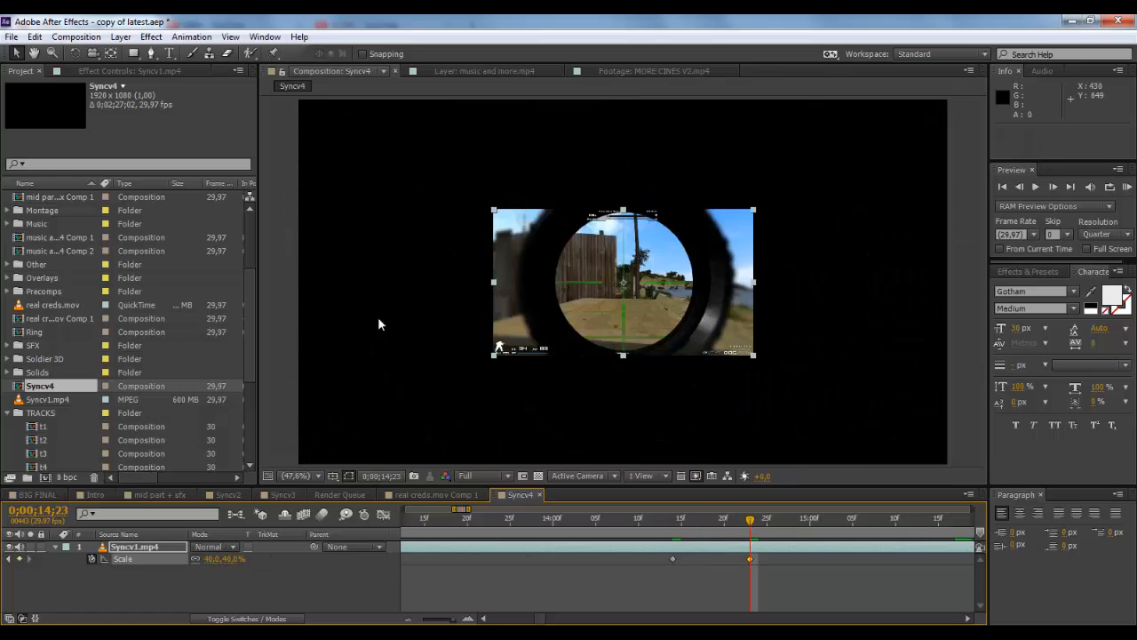
click(307, 584)
drag(667, 520, 751, 530)
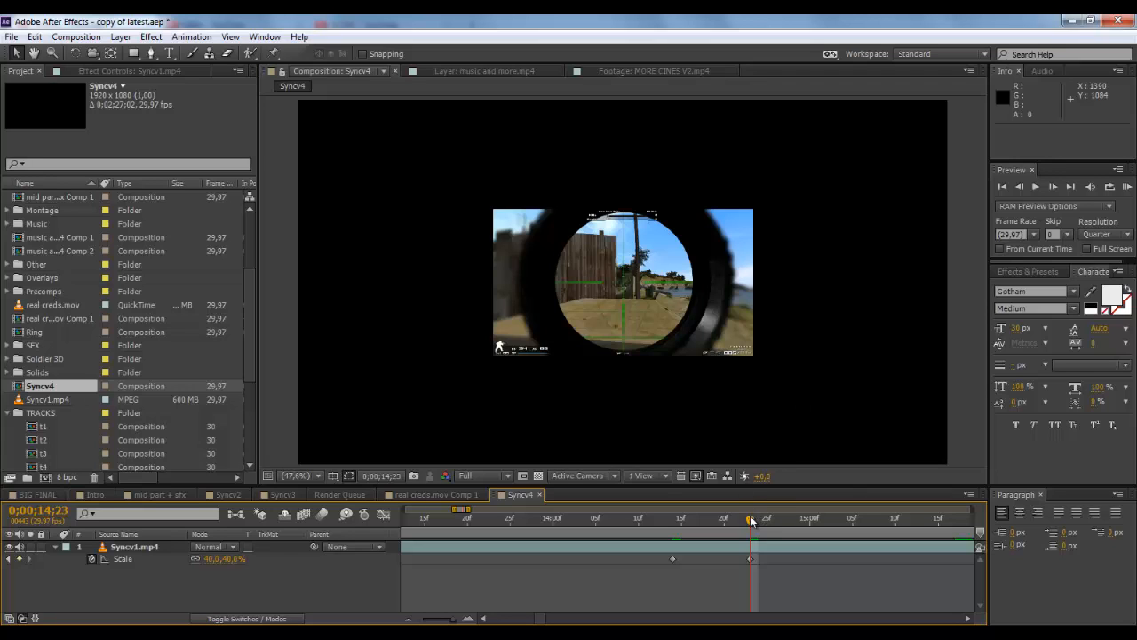
mouse_move(751, 519)
mouse_down()
mouse_move(730, 520)
mouse_move(749, 528)
mouse_up()
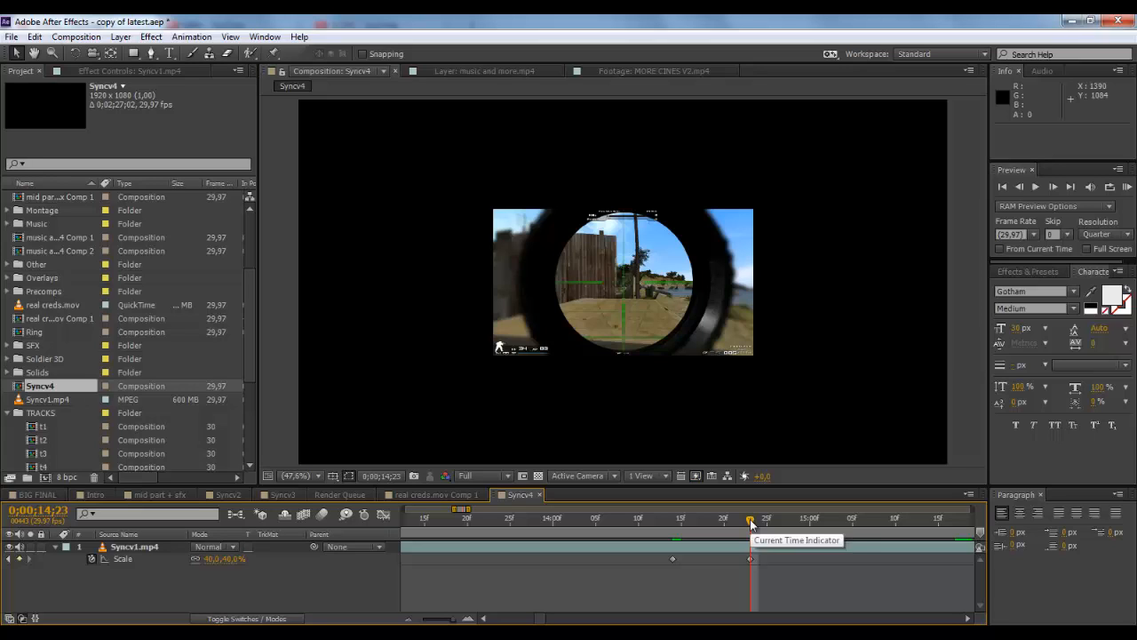
- Keyframe the Syncv1.mp4 layer's Scale one frame further on, at 0;00;14;24, trying 45% and settling on 44%
drag(750, 519, 758, 520)
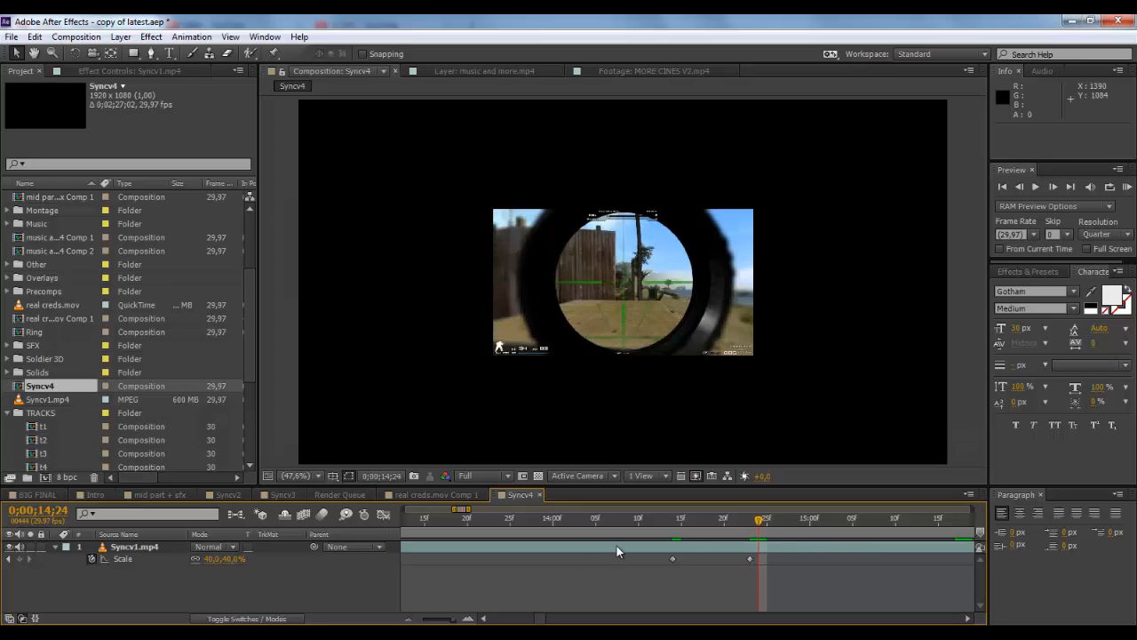
click(241, 560)
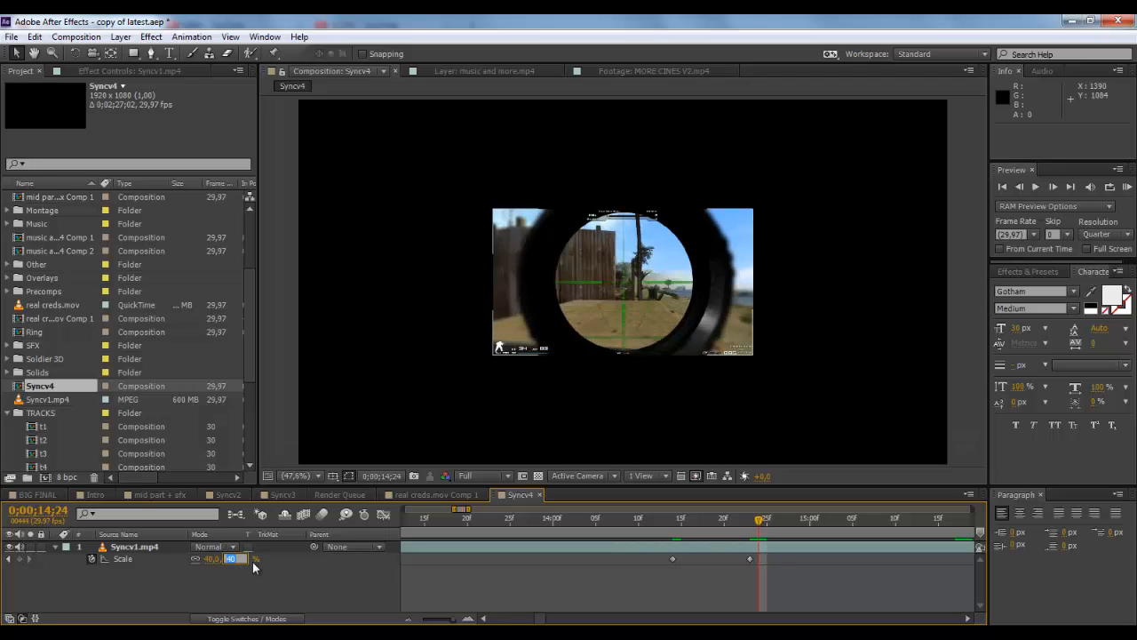
text(45)
key(Return)
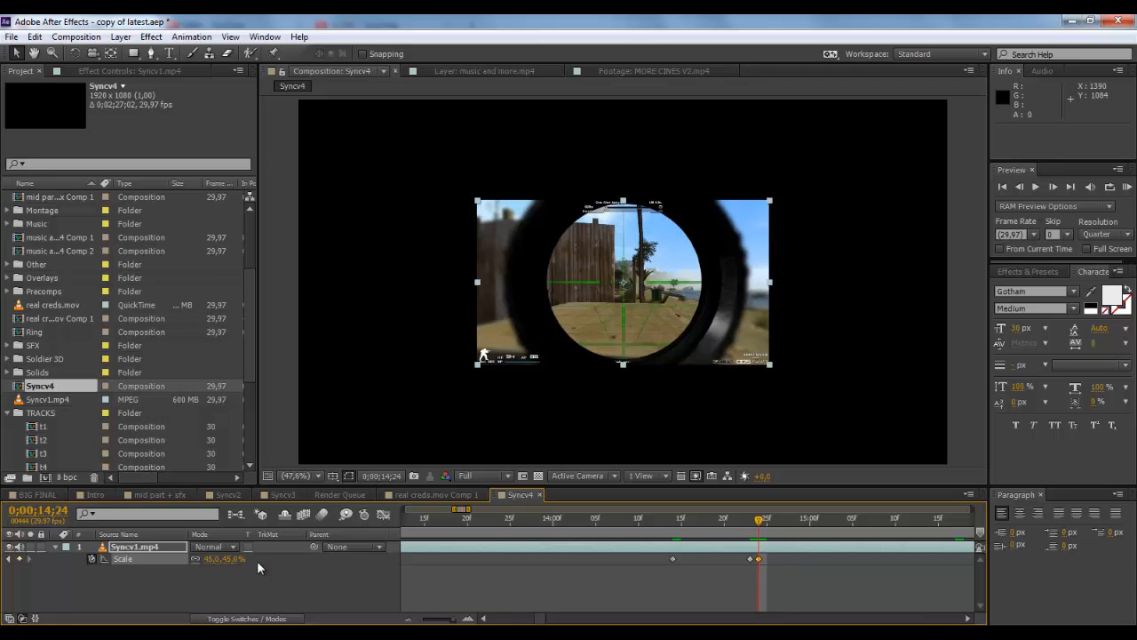
click(231, 560)
text(44)
key(Return)
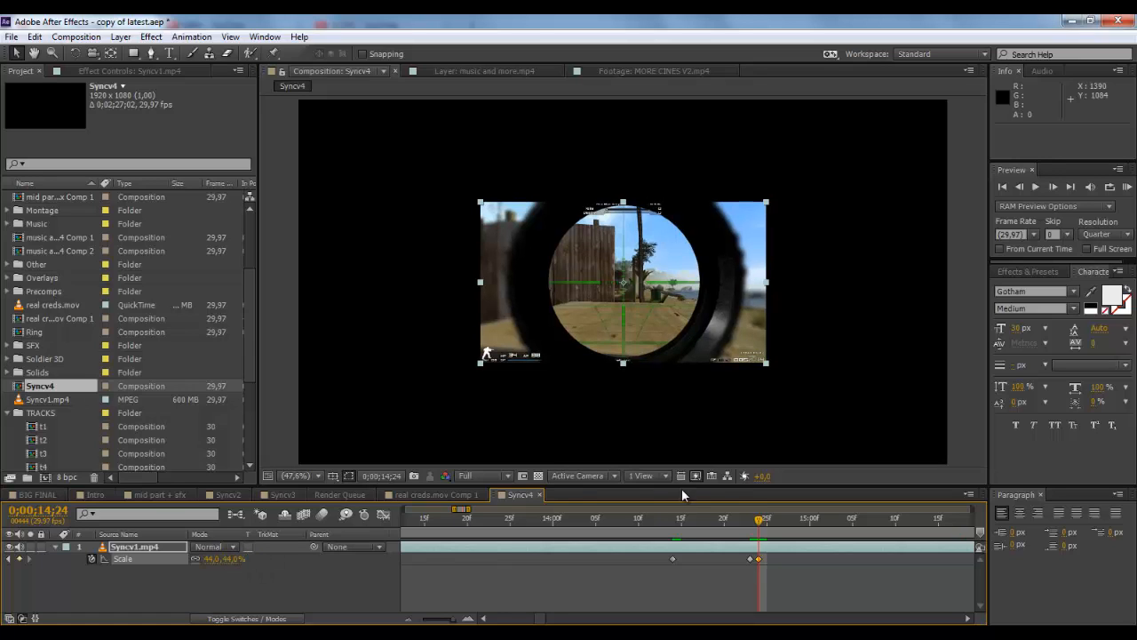
- Keyframe the Syncv1.mp4 layer's Scale at 37% at 0;00;14;26
drag(759, 521, 776, 521)
click(231, 560)
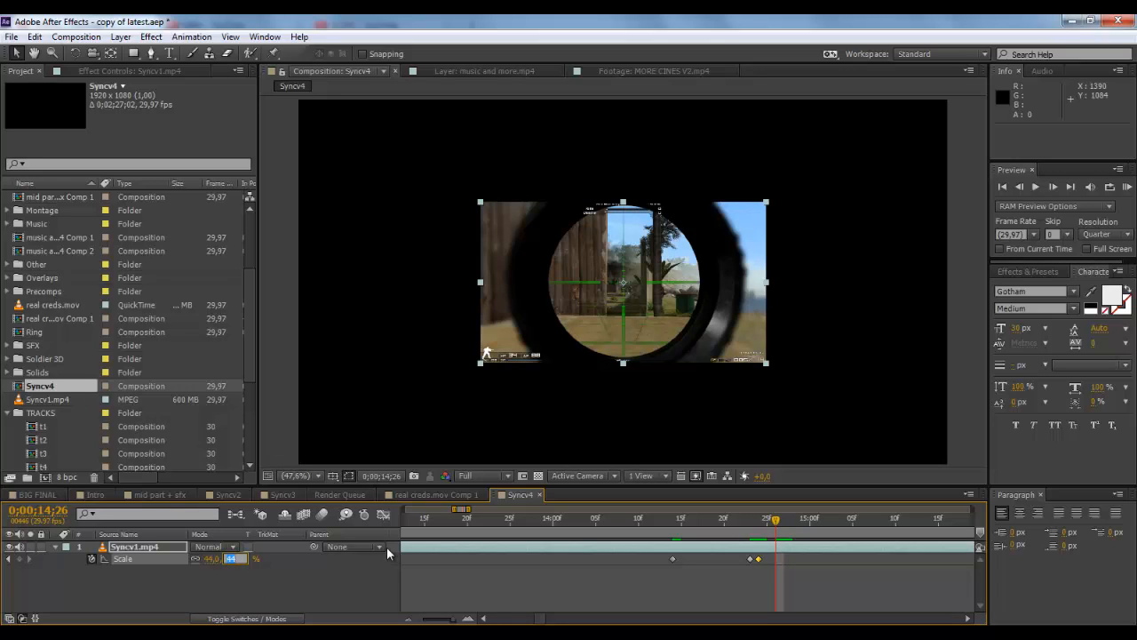
text(37)
key(Return)
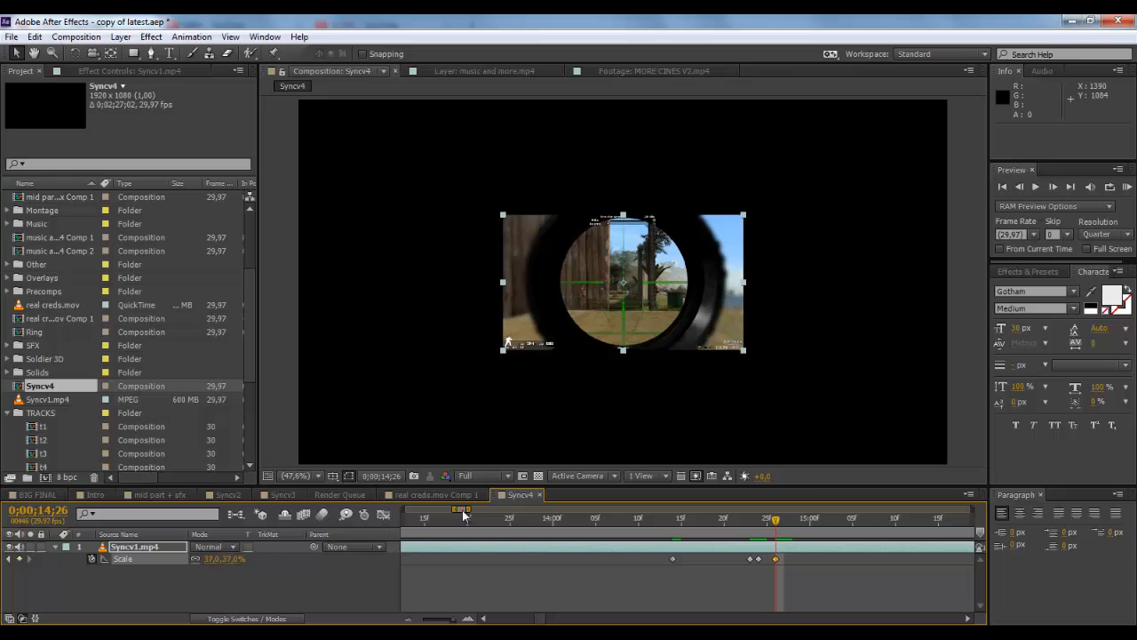
- Keyframe the Syncv1.mp4 layer's Scale at 42% at 0;00;14;29
click(782, 520)
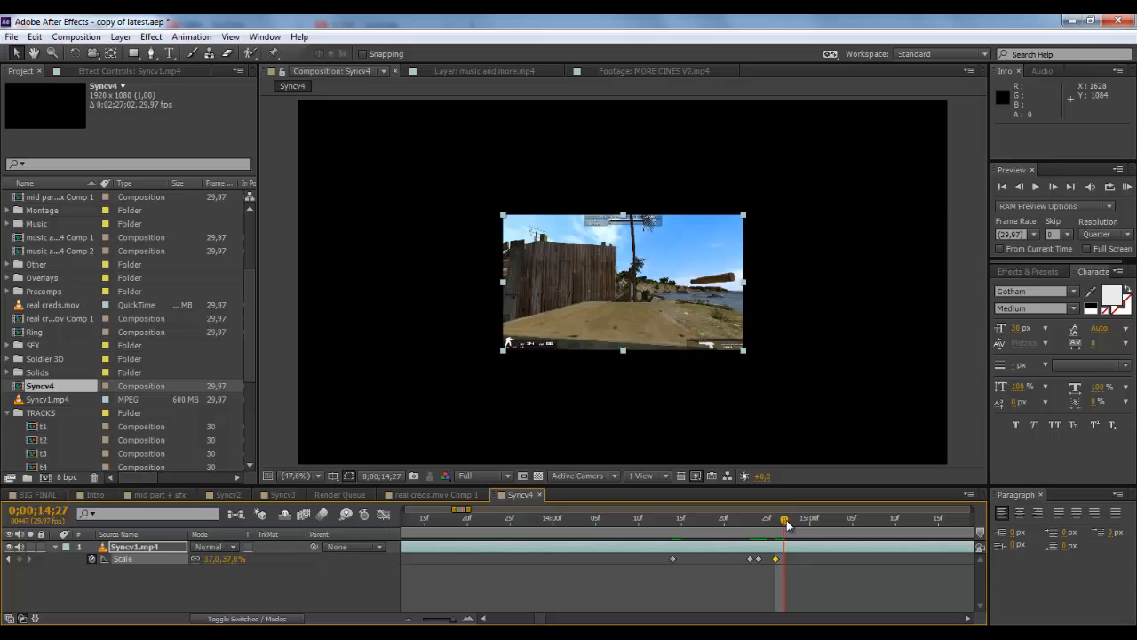
mouse_move(786, 520)
mouse_down()
mouse_move(757, 522)
mouse_move(807, 522)
mouse_up()
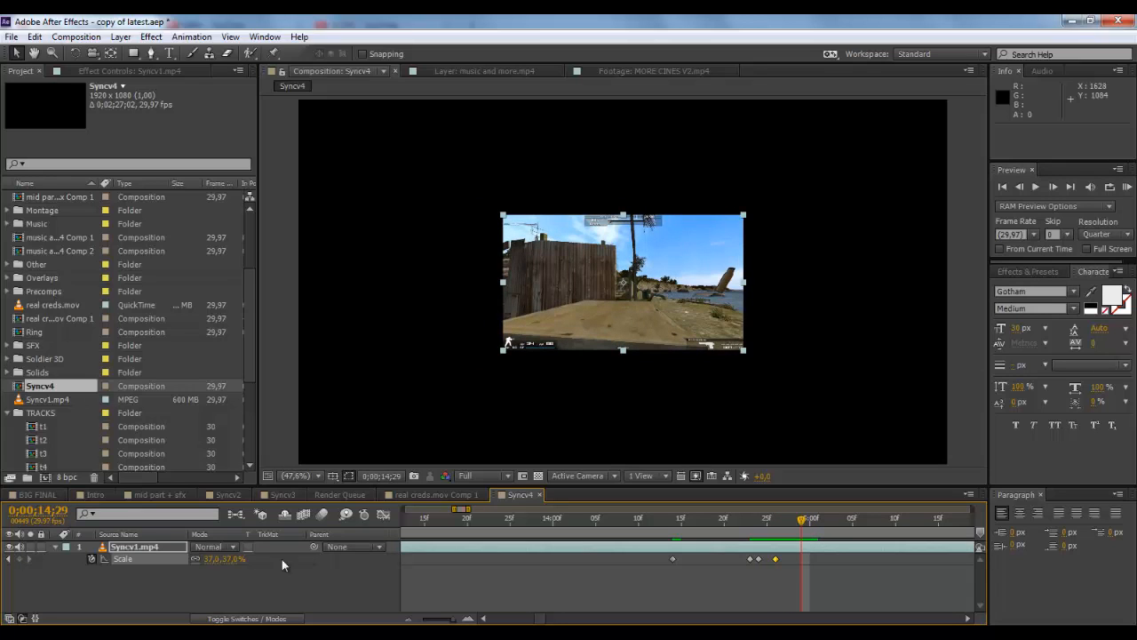
click(231, 559)
text(42)
key(Return)
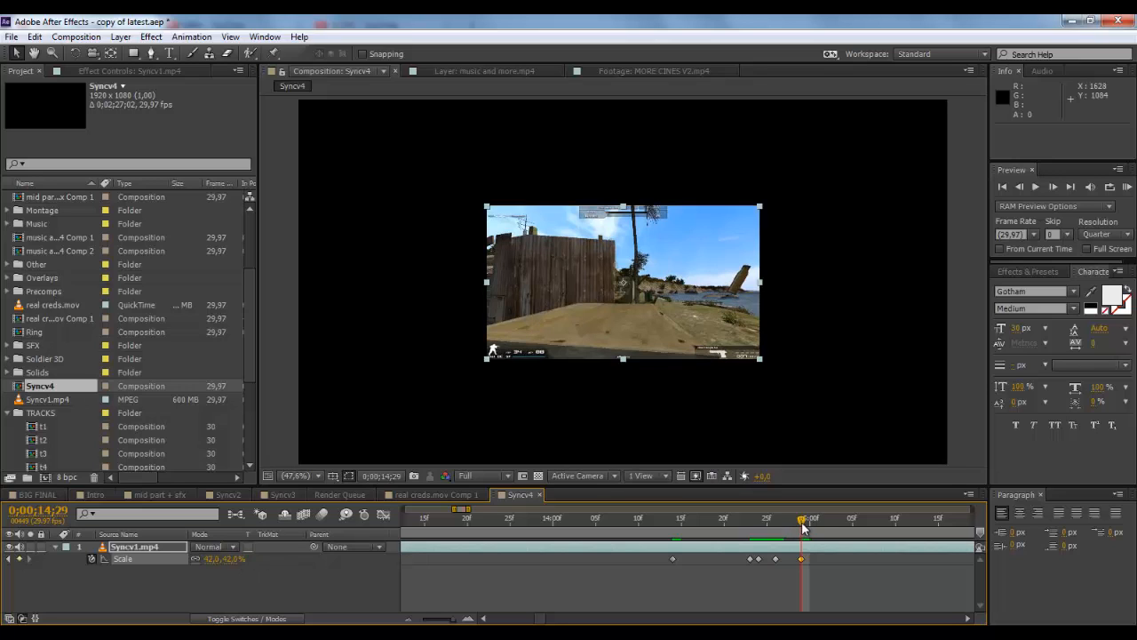
- Keyframe the Syncv1.mp4 layer's Scale at 39% at 0;00;15;03
drag(802, 527, 835, 522)
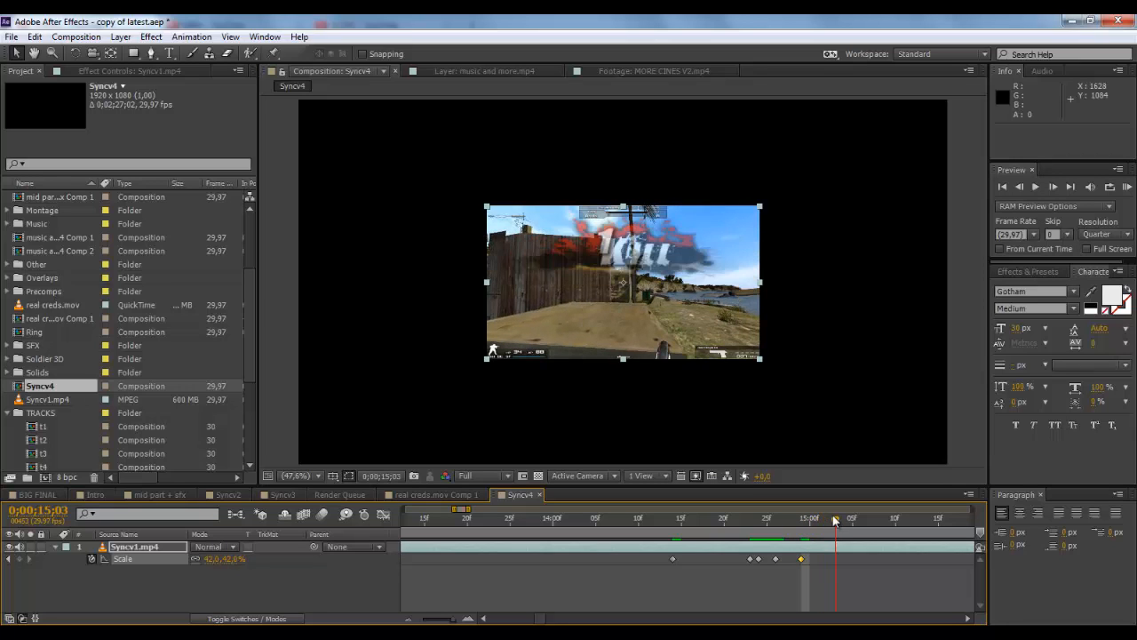
click(233, 559)
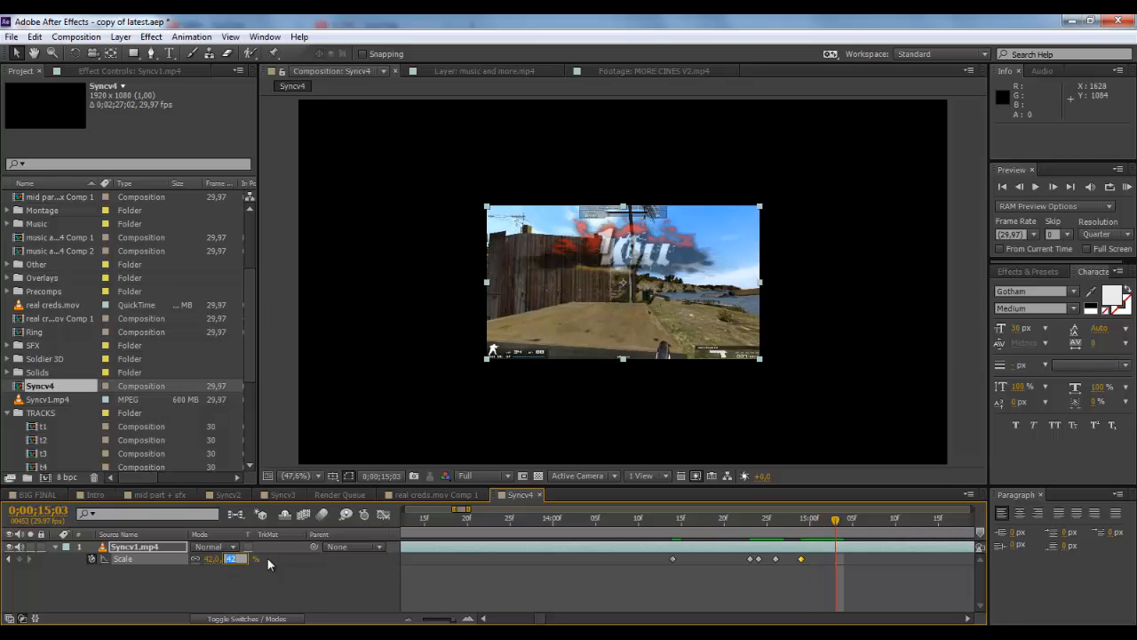
text(39)
key(Return)
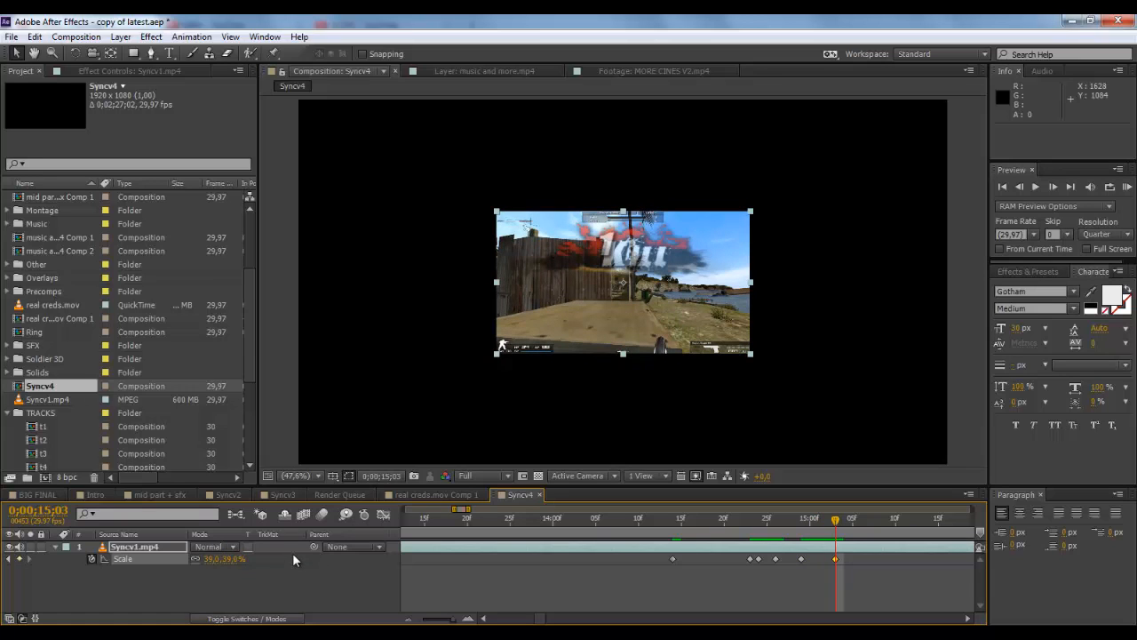
- Keyframe the Syncv1.mp4 layer's Scale at 40% at 0;00;15;07 and scrub through the bounce from 0;00;14;20
drag(840, 523, 871, 525)
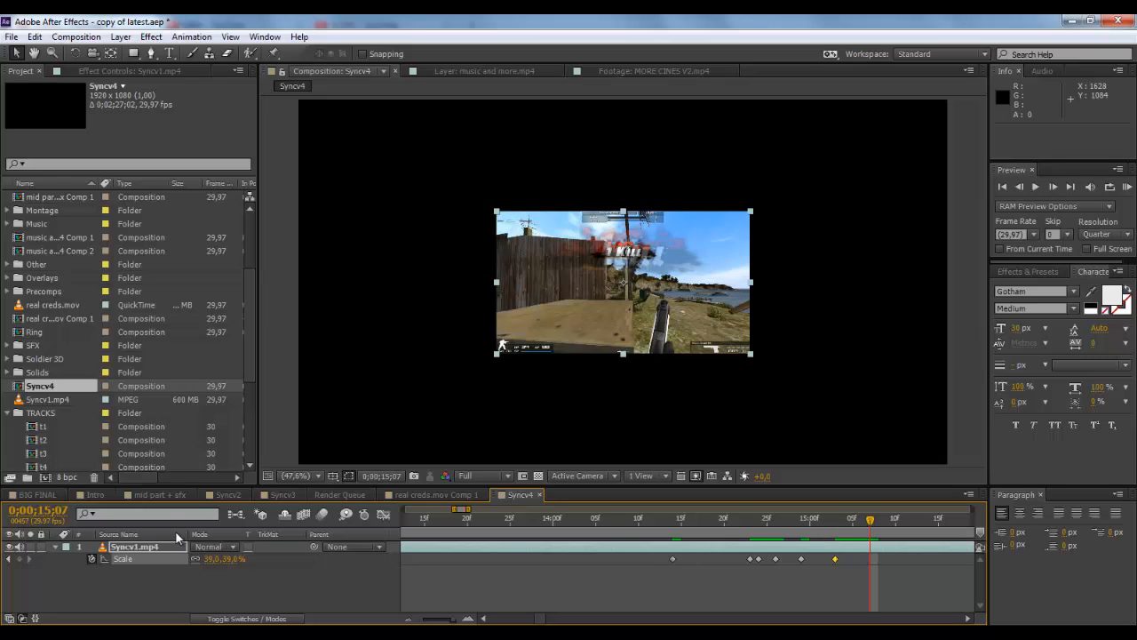
click(232, 559)
text(4;20)
key(Return)
click(723, 530)
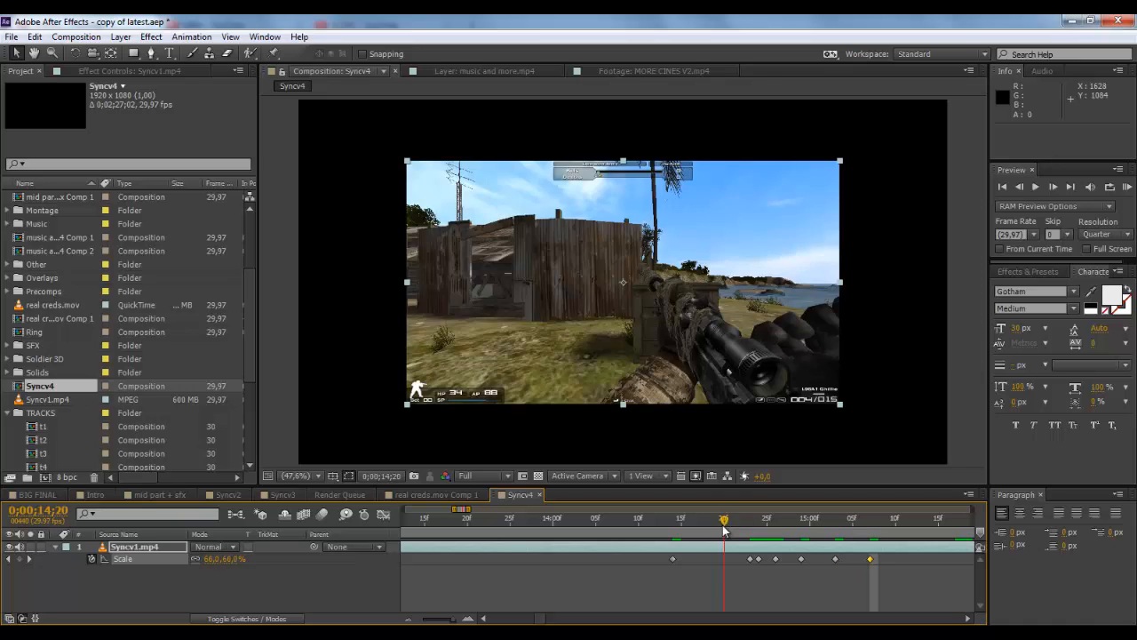
drag(723, 531, 870, 525)
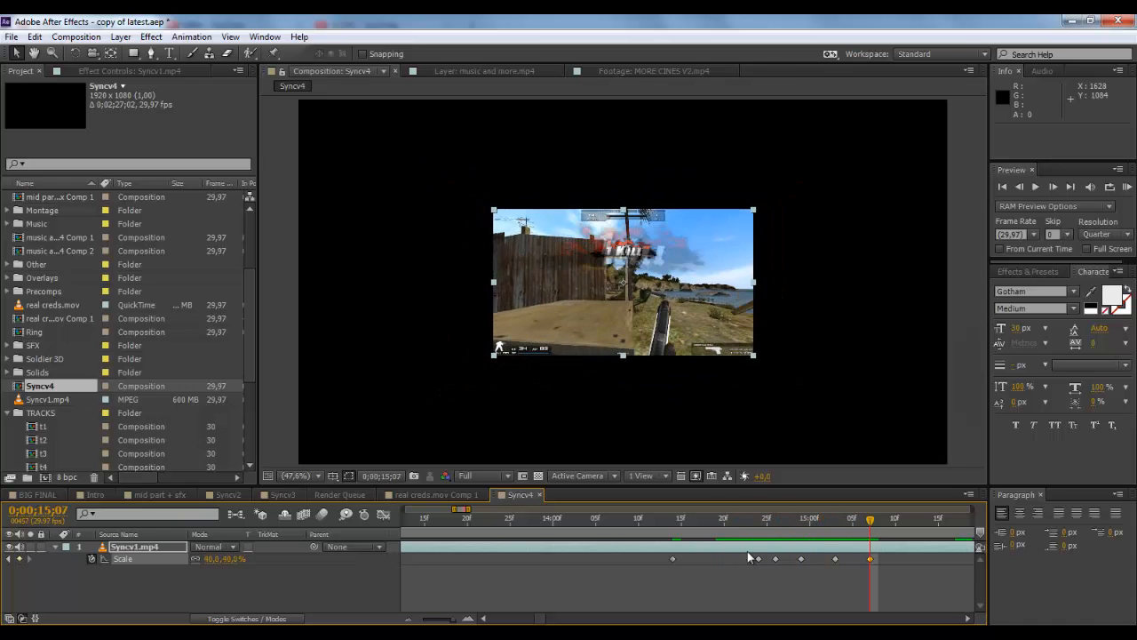
drag(444, 616, 423, 621)
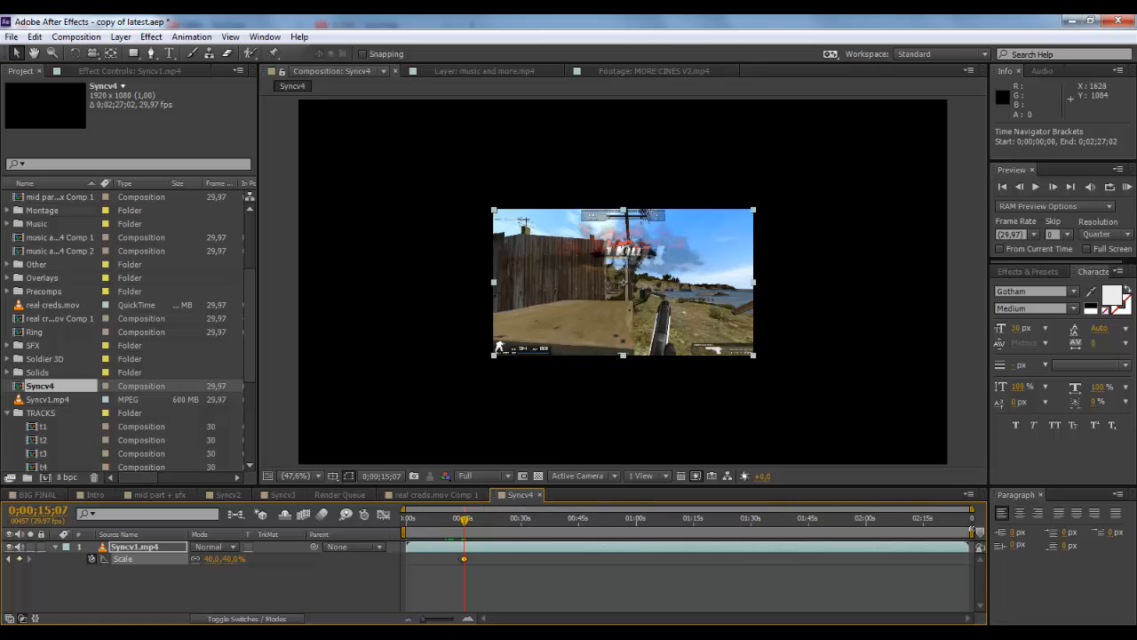
- Narrow the work area to a few seconds around the Scale keyframes and enlarge the timeline on them
drag(971, 531, 428, 531)
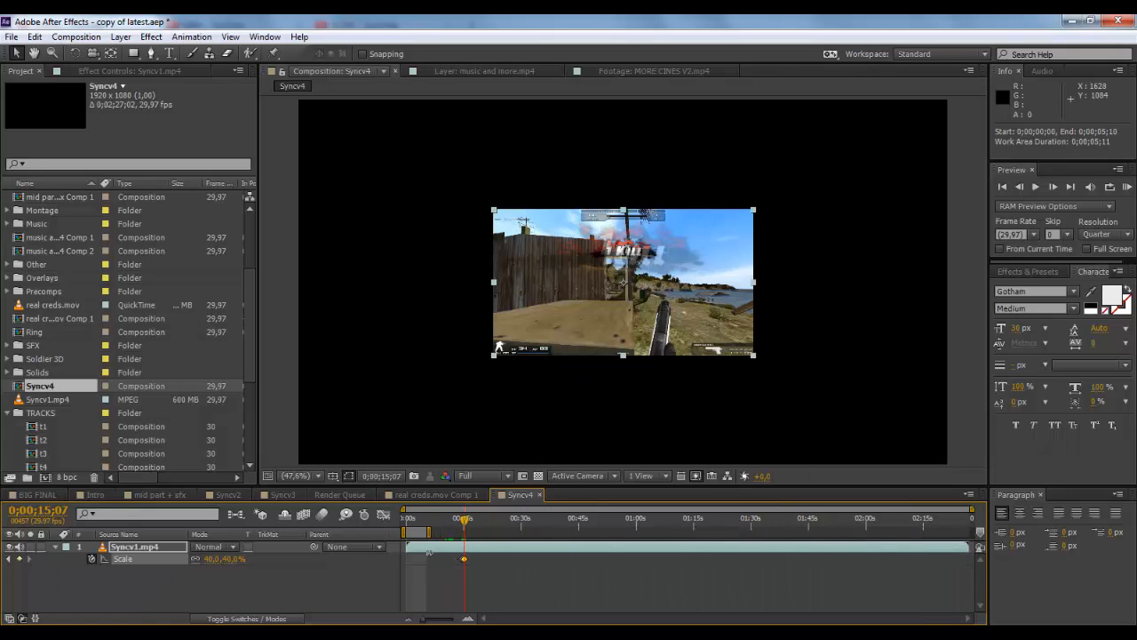
click(466, 619)
click(467, 619)
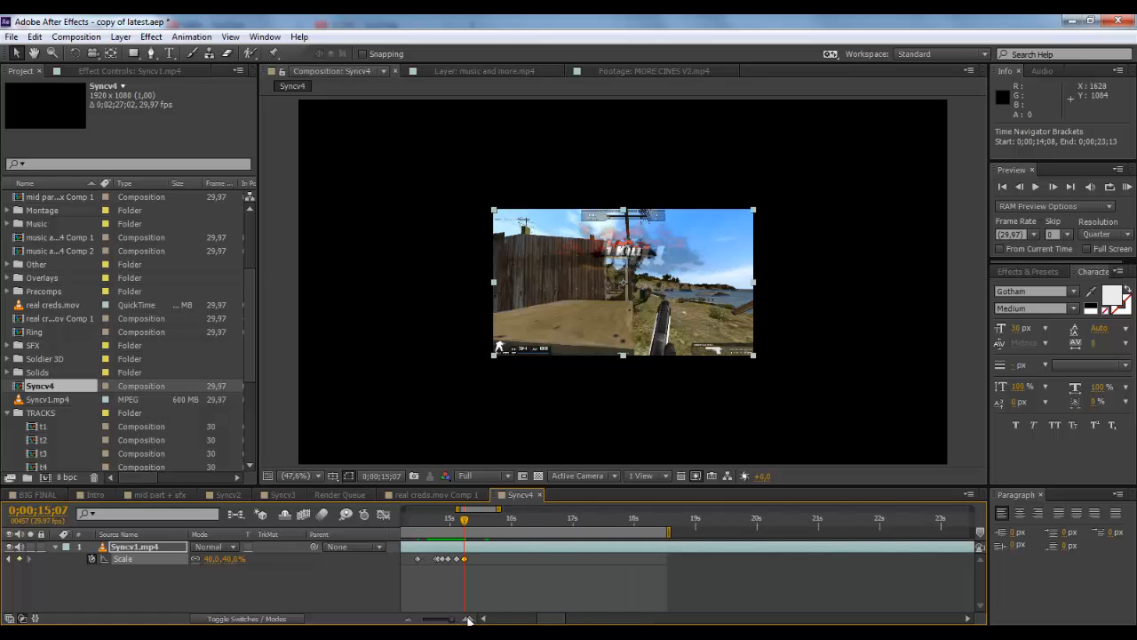
click(469, 621)
click(470, 620)
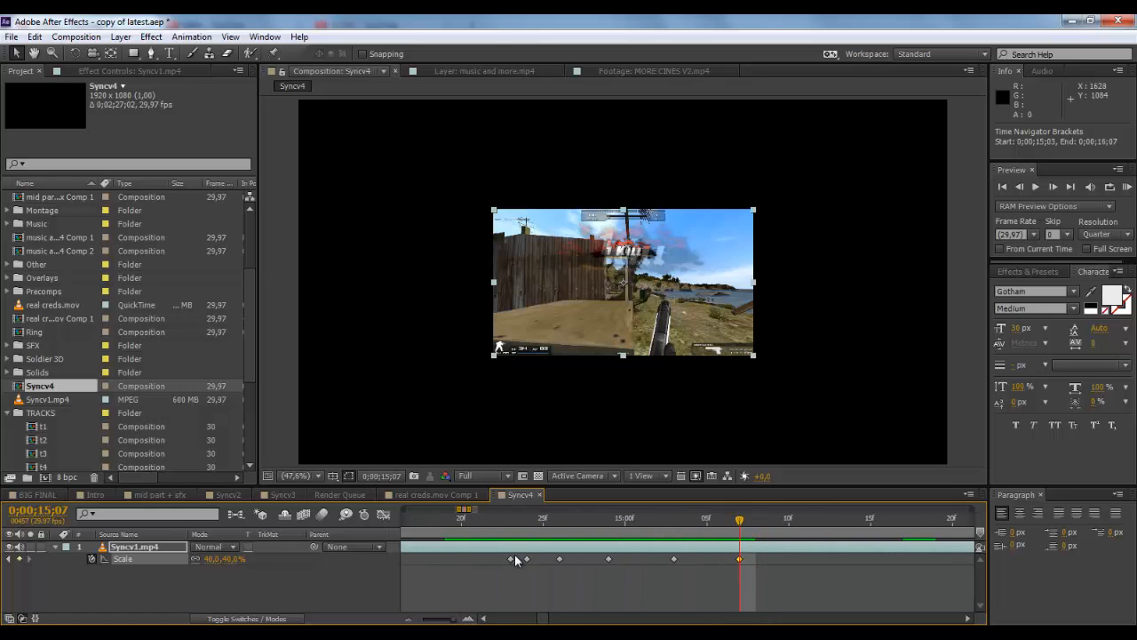
- Examine the bounce between 0;00;14;23 and 0;00;15;07 frame by frame, comparing the clip's size at each Scale keyframe
click(513, 519)
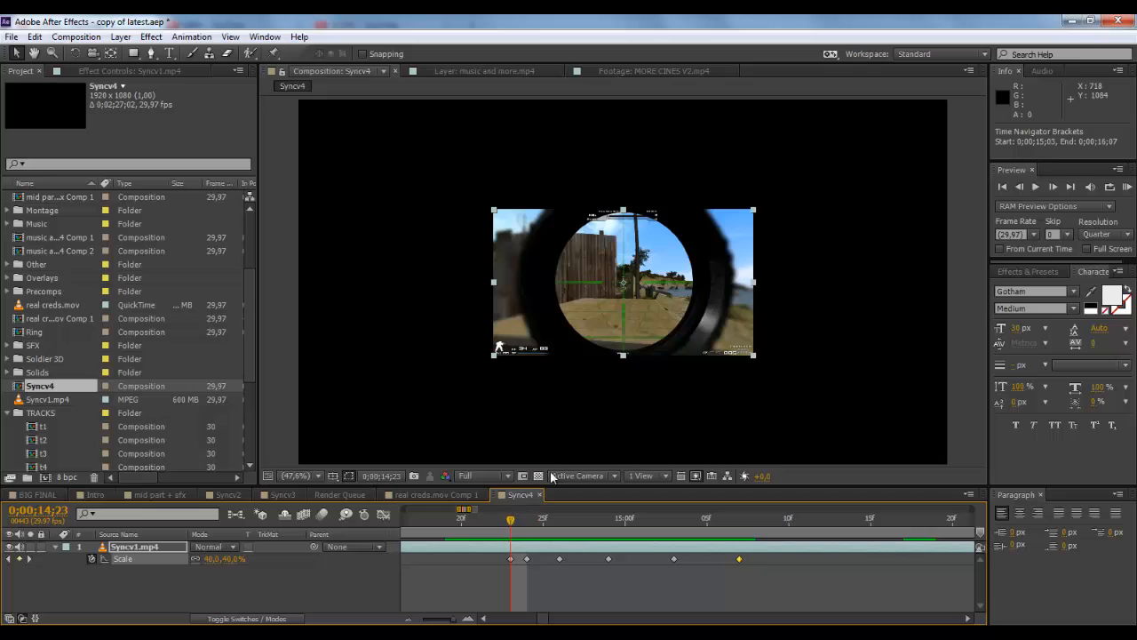
drag(494, 521, 510, 521)
mouse_move(511, 521)
mouse_down()
mouse_move(471, 522)
mouse_move(529, 521)
mouse_move(409, 529)
mouse_move(688, 510)
mouse_move(743, 523)
mouse_move(512, 523)
mouse_up()
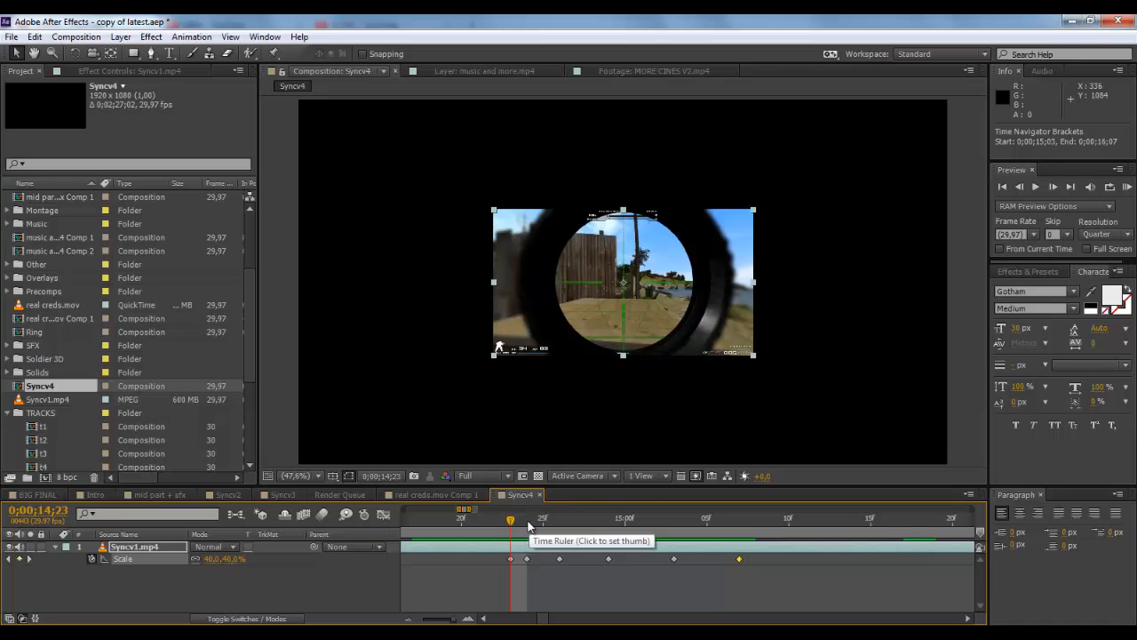
click(527, 525)
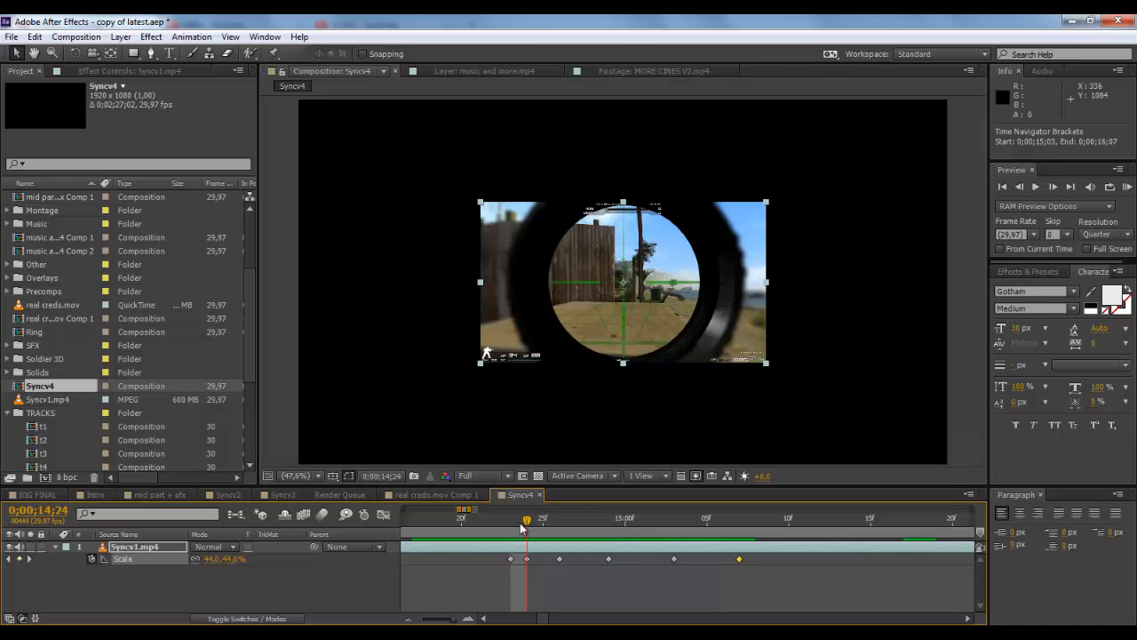
click(511, 524)
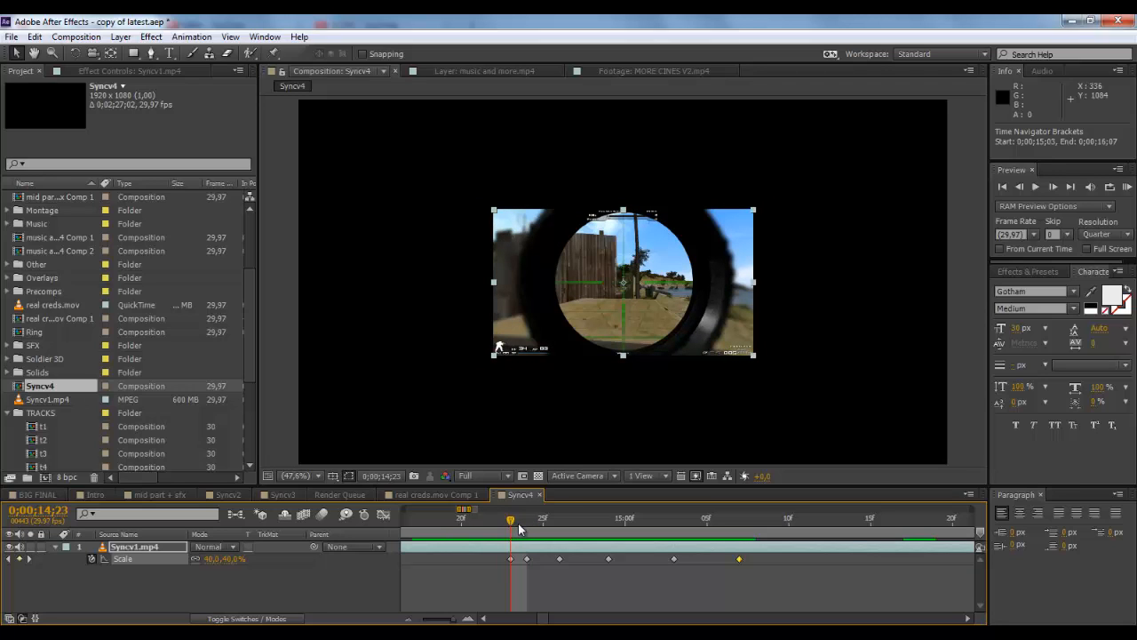
key(Page_Up)
key(Page_Down)
drag(512, 527, 712, 521)
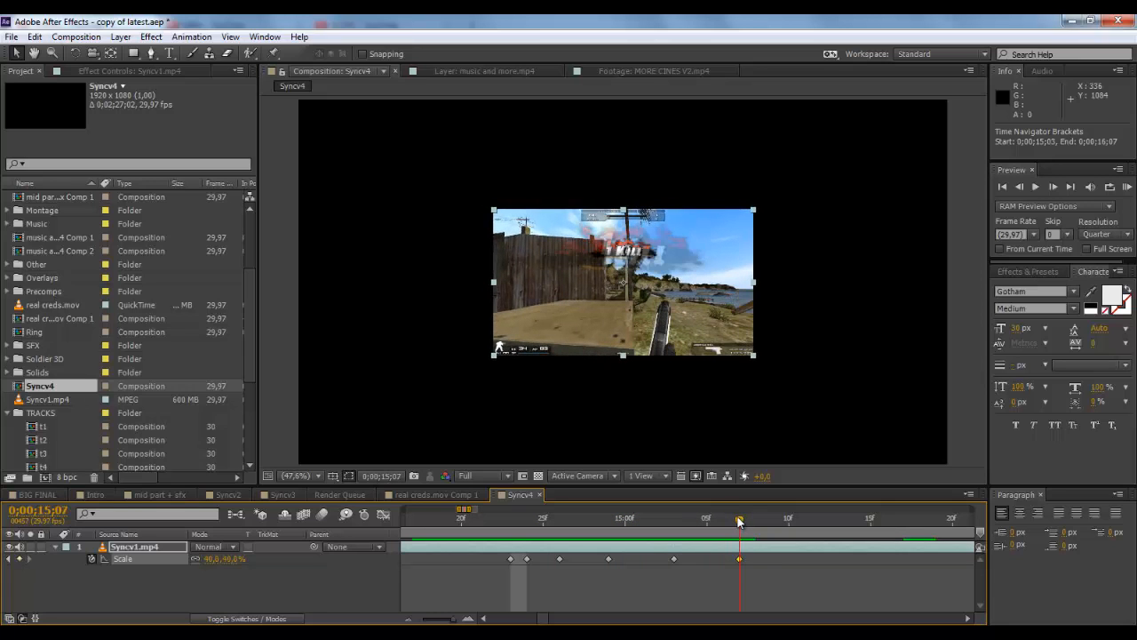
drag(739, 521, 509, 525)
click(511, 560)
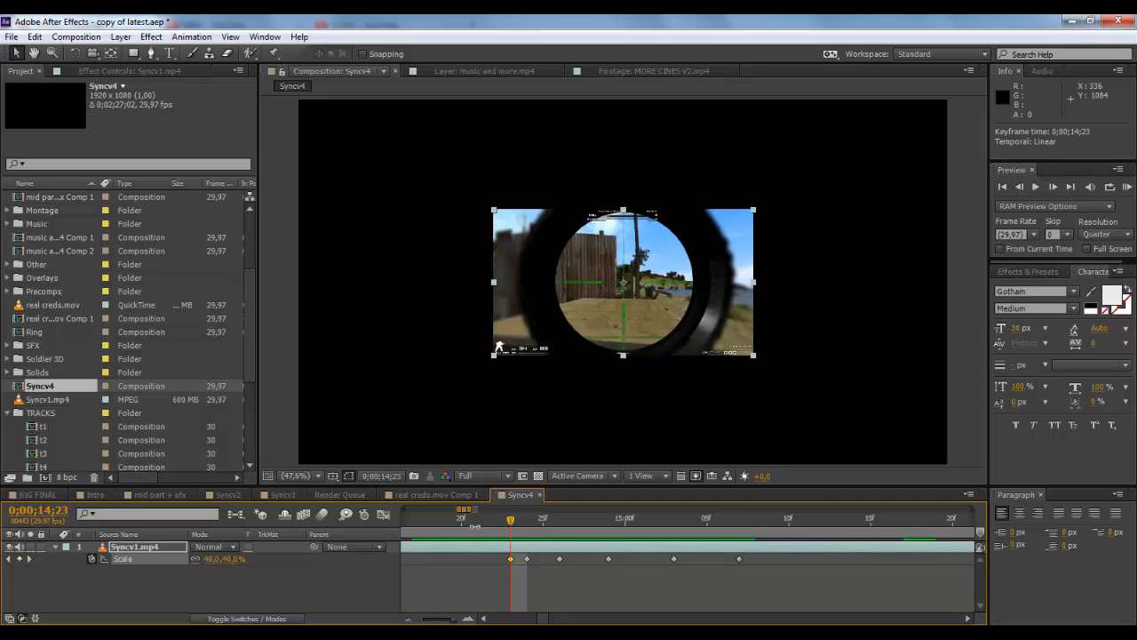
drag(507, 519, 751, 517)
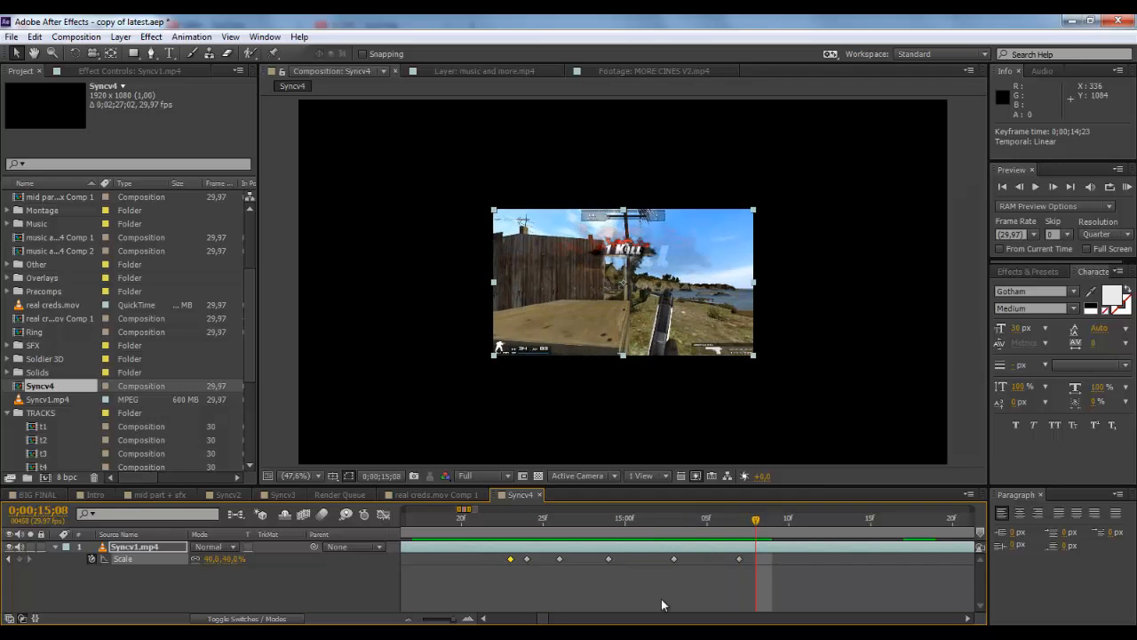
- Apply Easy Ease to all the Scale keyframes on the Syncv1.mp4 layer
click(408, 618)
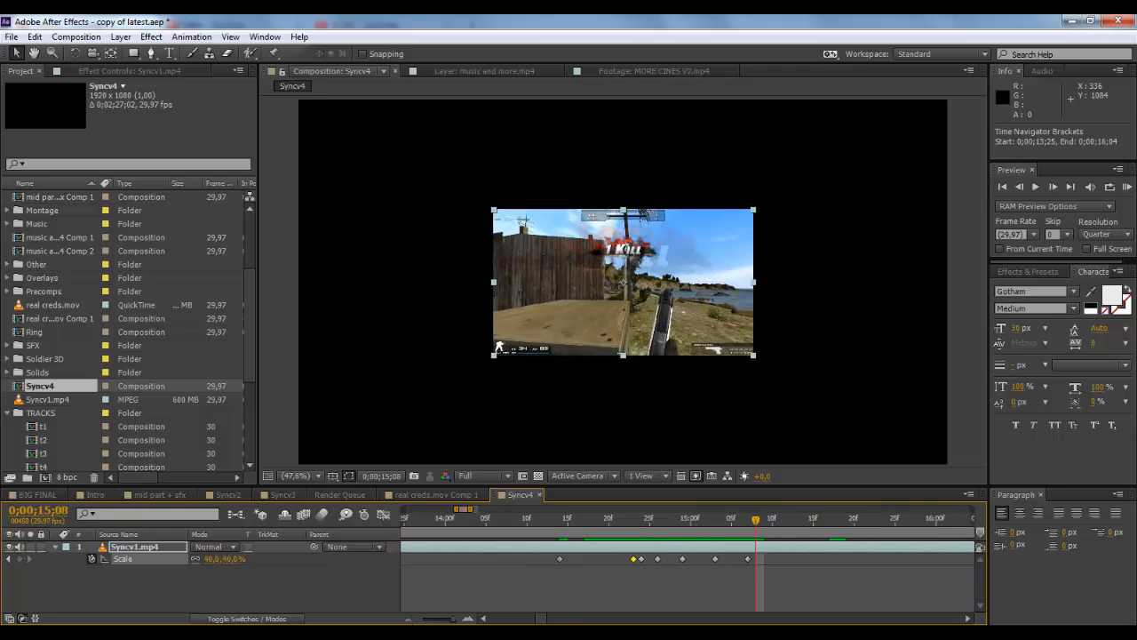
drag(816, 578, 550, 574)
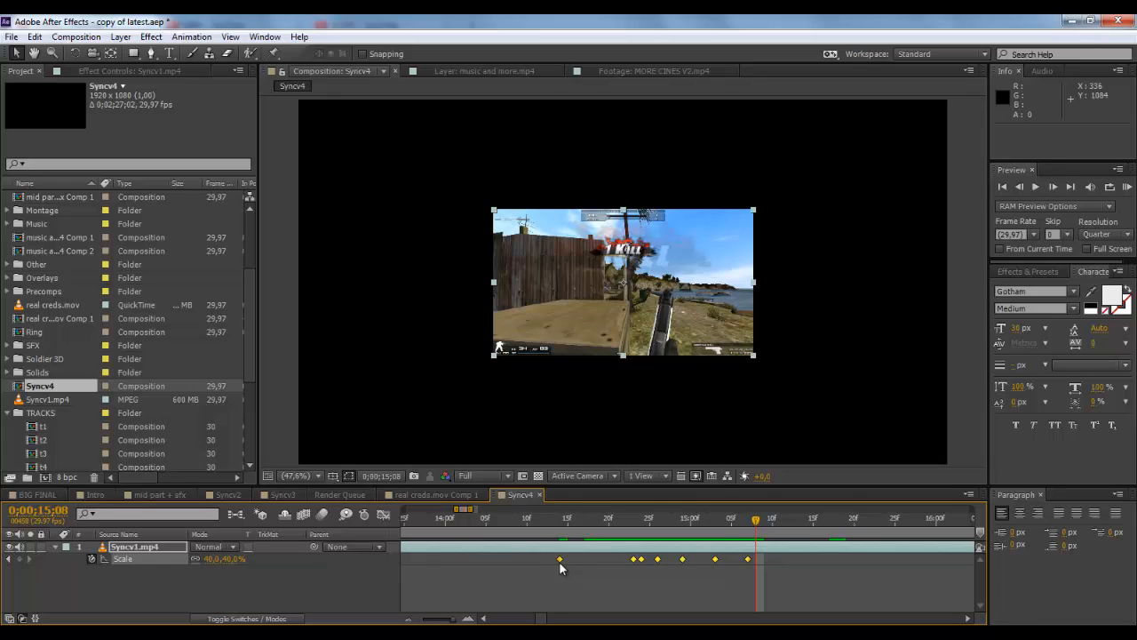
right_click(559, 562)
mouse_move(676, 551)
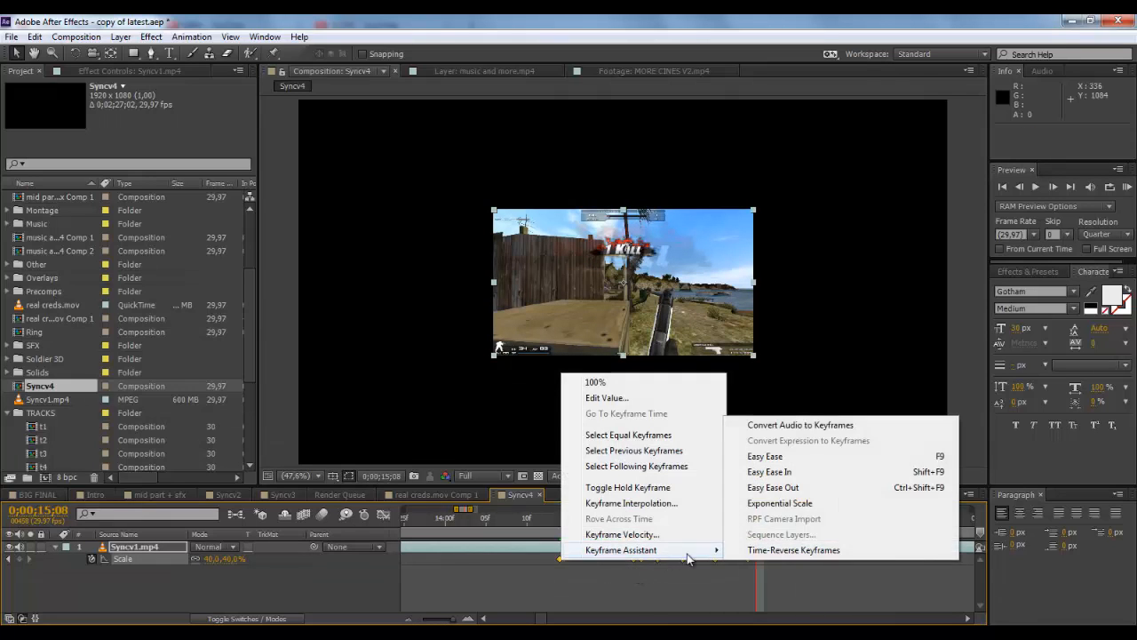
click(769, 457)
- Trim the work area to 0;00;14;13–0;00;15;28 around the eased keyframes and play a RAM preview of it
mouse_move(448, 620)
mouse_down()
mouse_move(432, 621)
mouse_move(451, 621)
mouse_up()
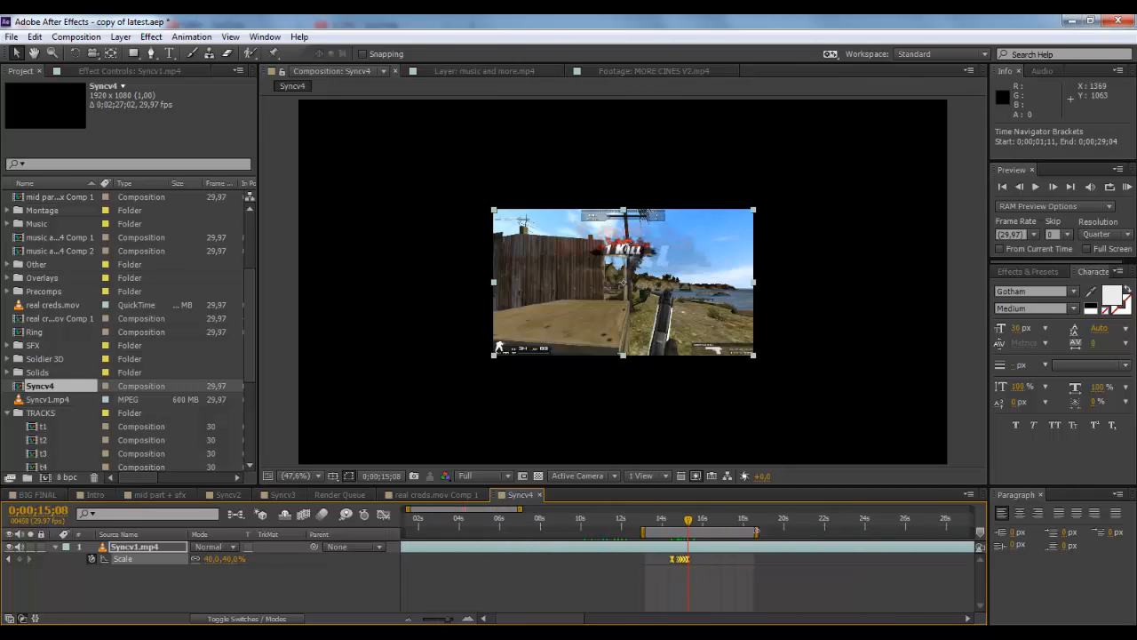
drag(757, 531, 686, 532)
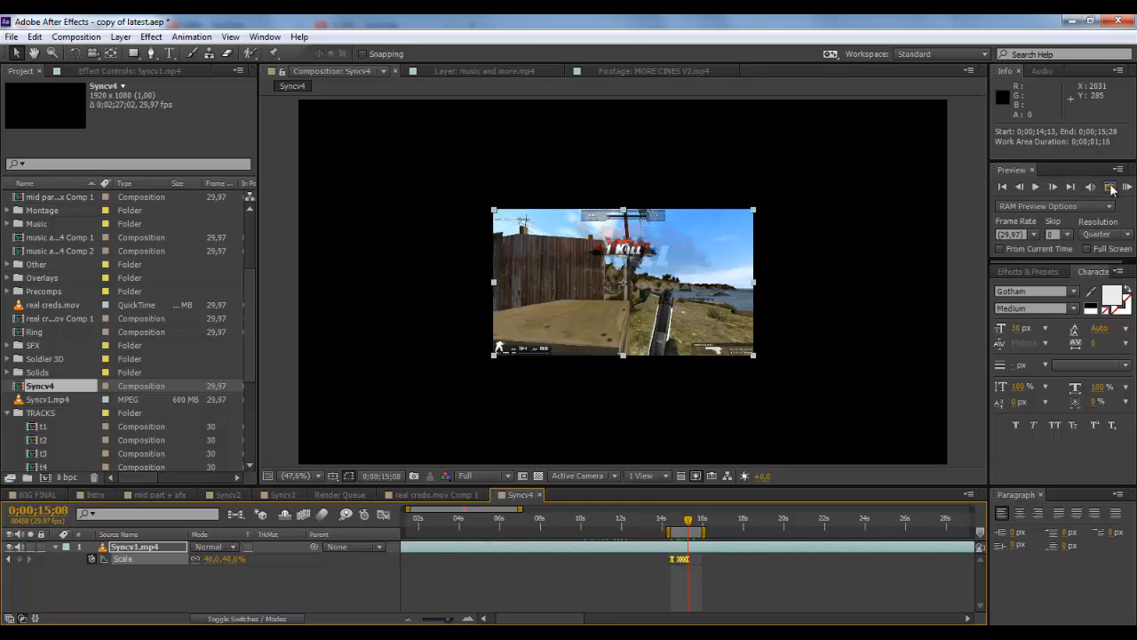
click(1109, 205)
click(1035, 220)
click(1127, 187)
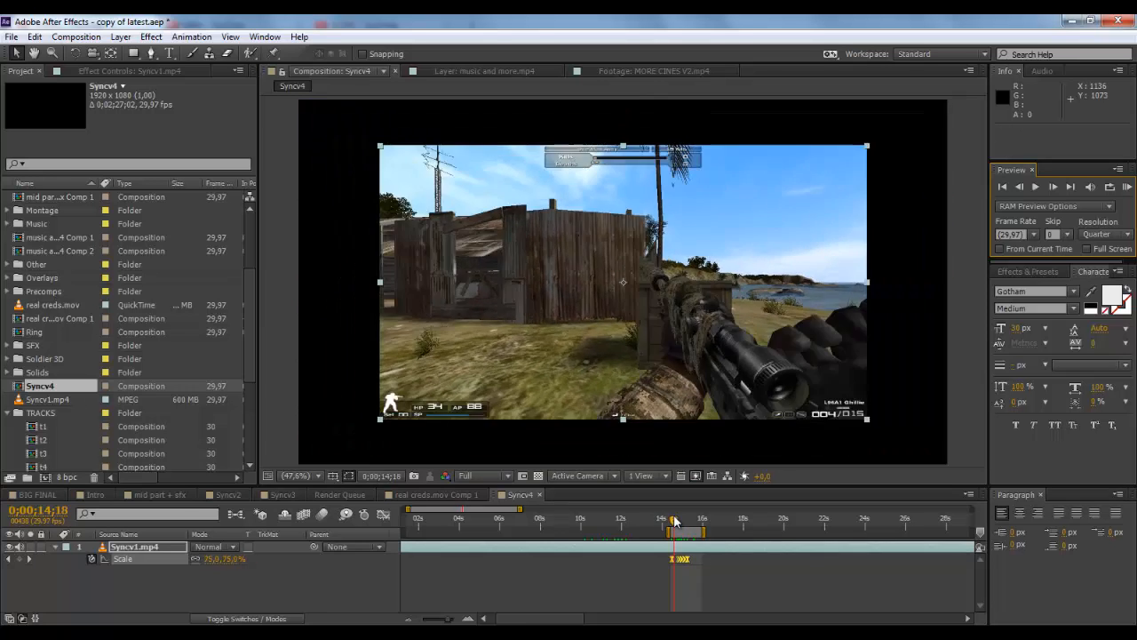
click(1127, 187)
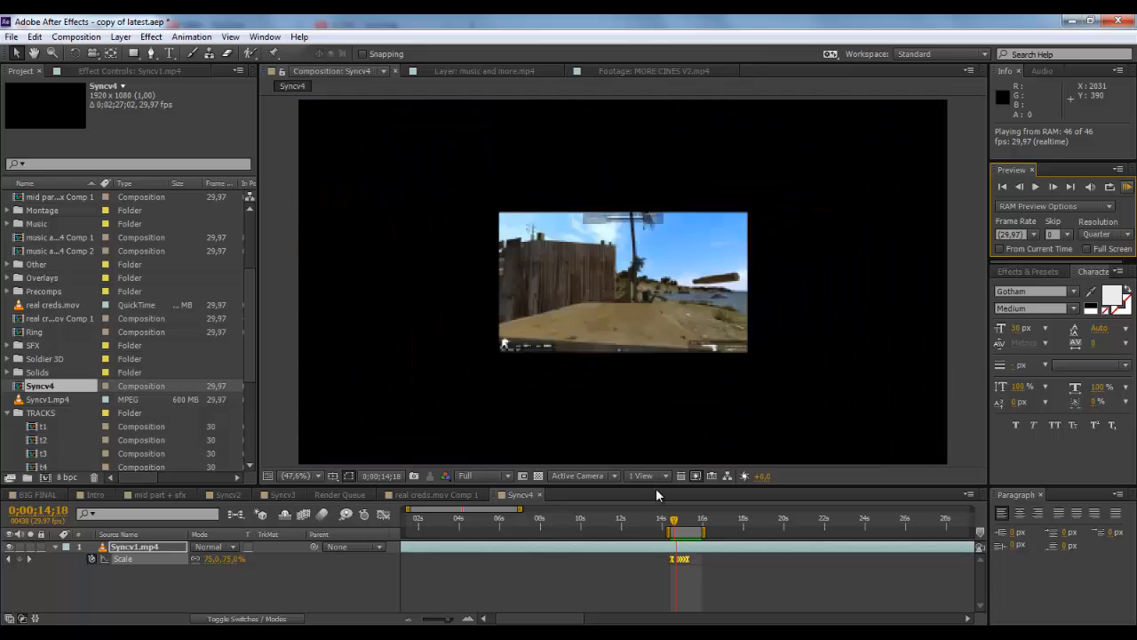
key(ctrl+s)
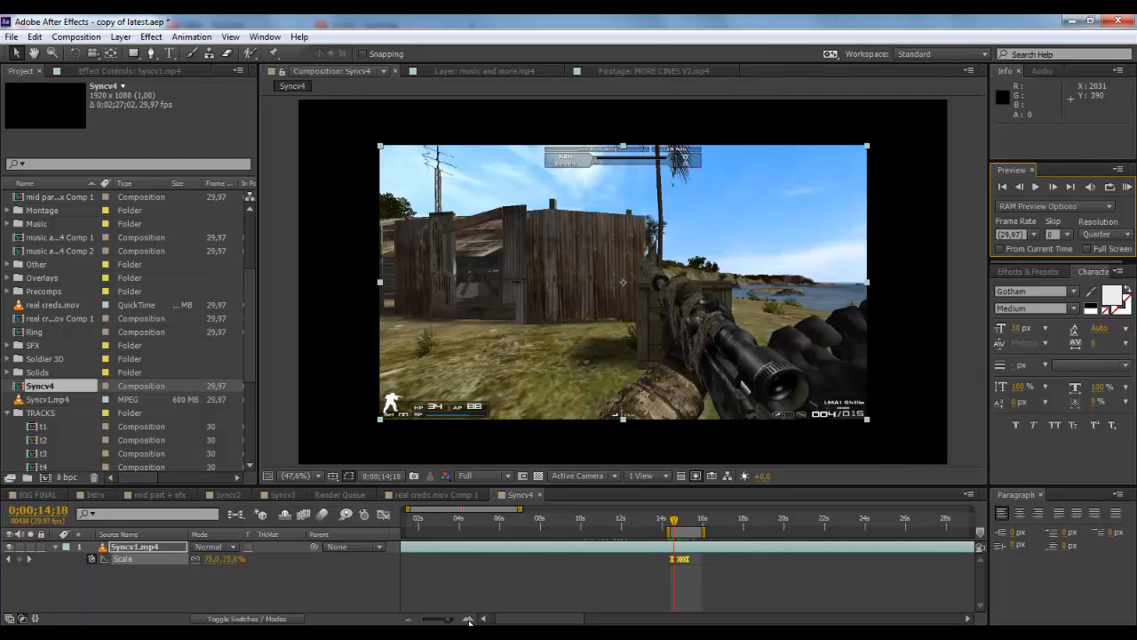
- Inspect the eased Scale keyframes up close, scrub to 0;00;15;12 and play the bounce in a RAM preview
click(467, 617)
click(467, 618)
click(738, 570)
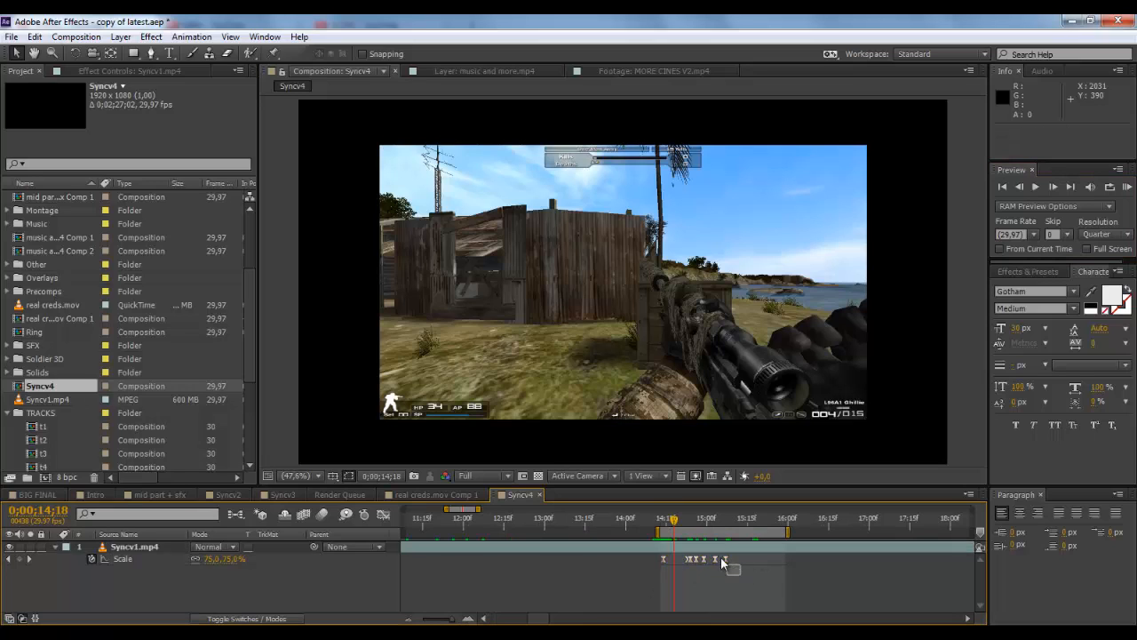
drag(708, 552, 734, 565)
click(742, 579)
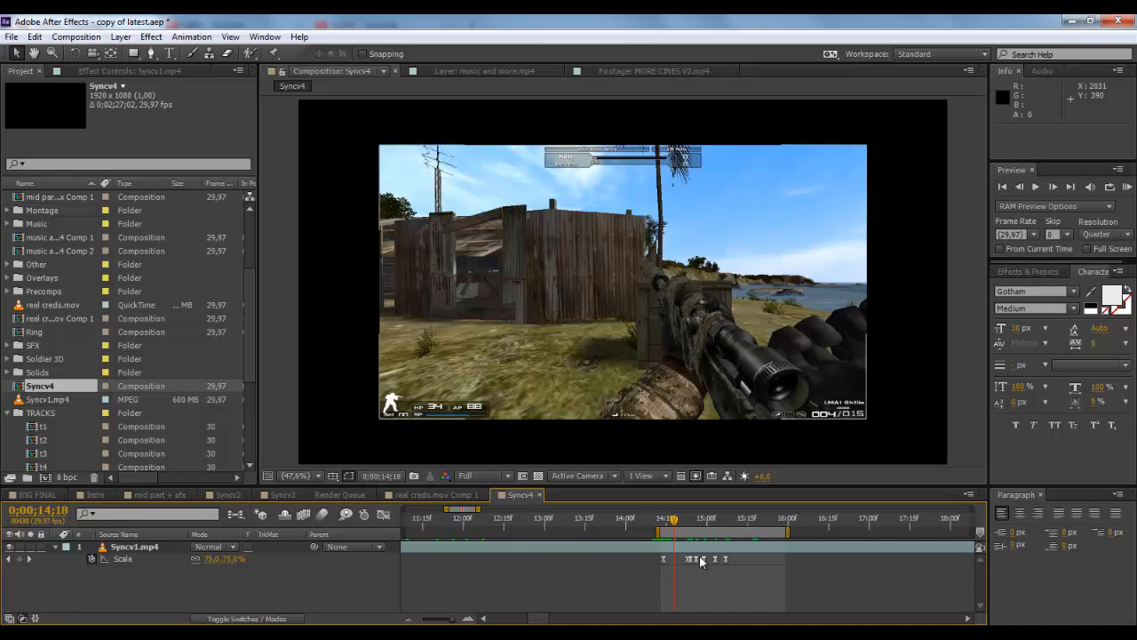
drag(673, 520, 742, 519)
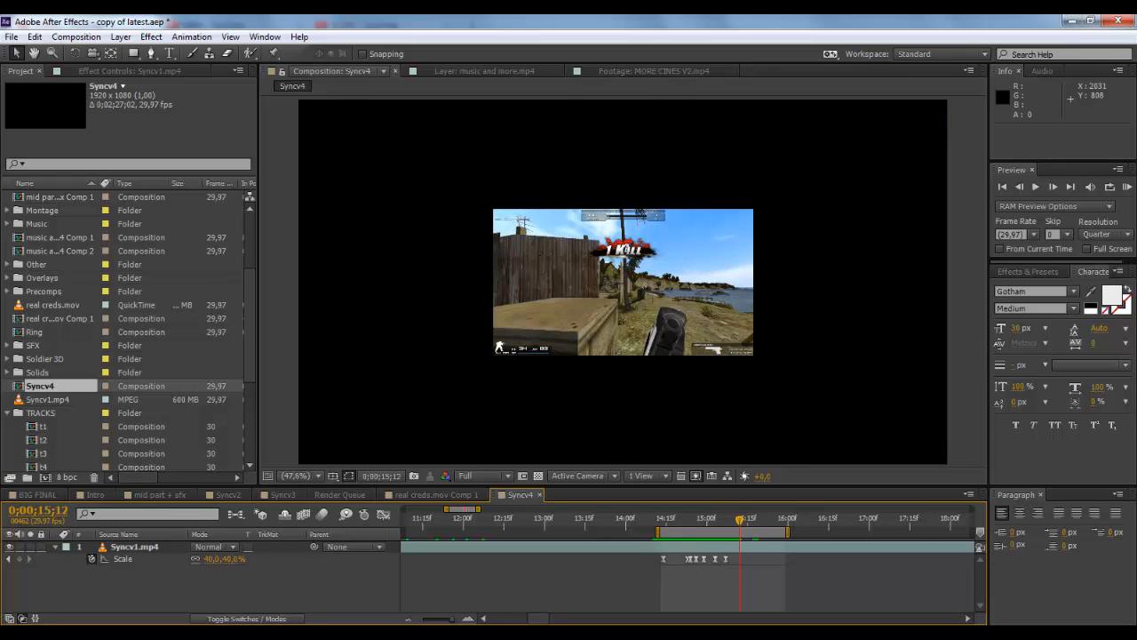
click(1126, 185)
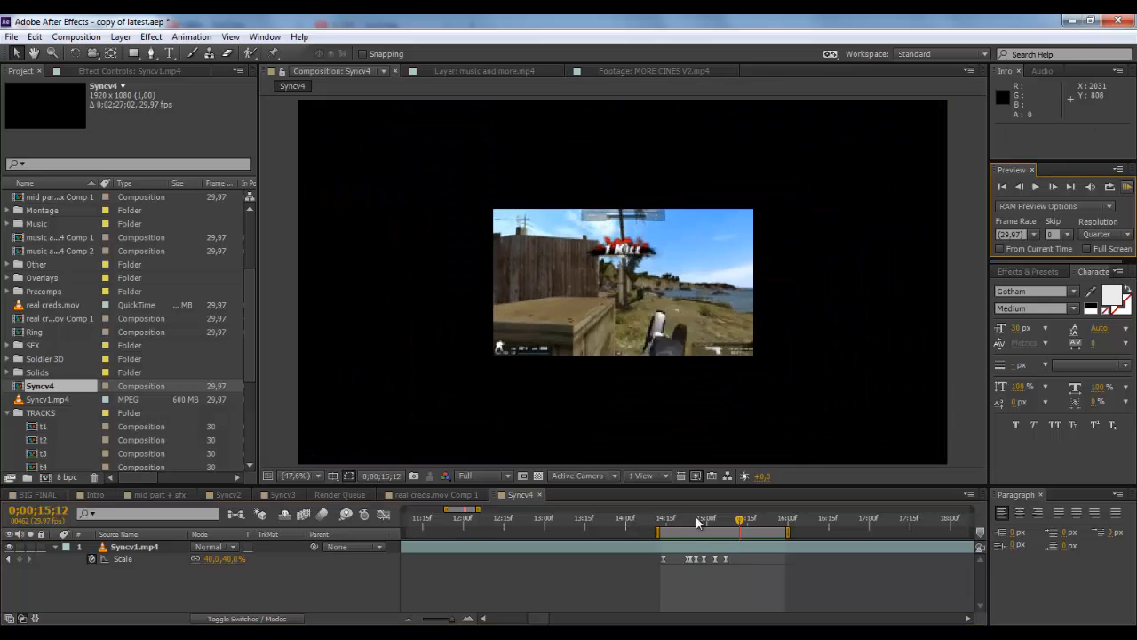
- Move the whole set of Scale keyframes earlier so that the first one sits at 0;00;13;17
drag(735, 521, 758, 519)
drag(666, 519, 591, 524)
drag(767, 588, 588, 565)
click(589, 576)
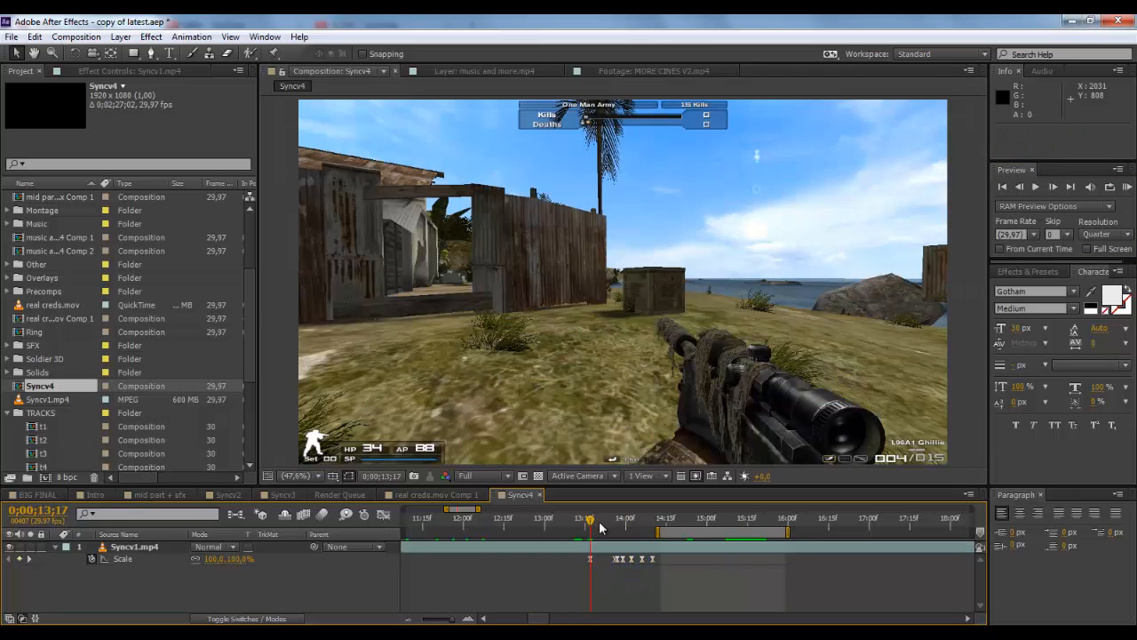
- Keyframe the Syncv1.mp4 layer's Scale at 100% at 0;00;14;24
drag(680, 521, 690, 520)
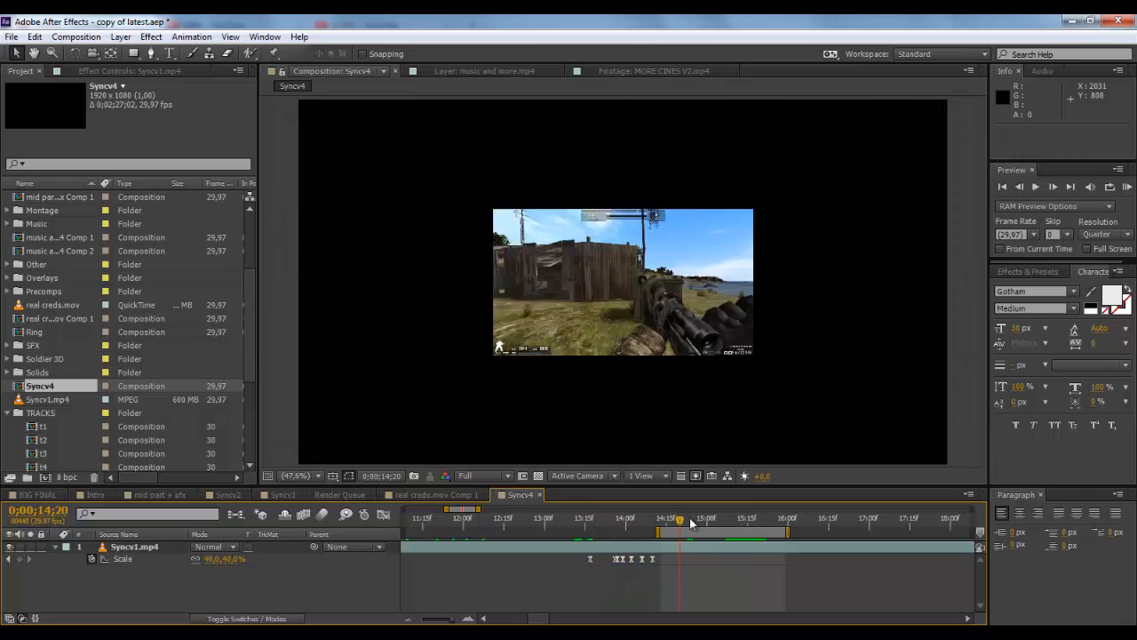
click(230, 559)
text(100)
key(Return)
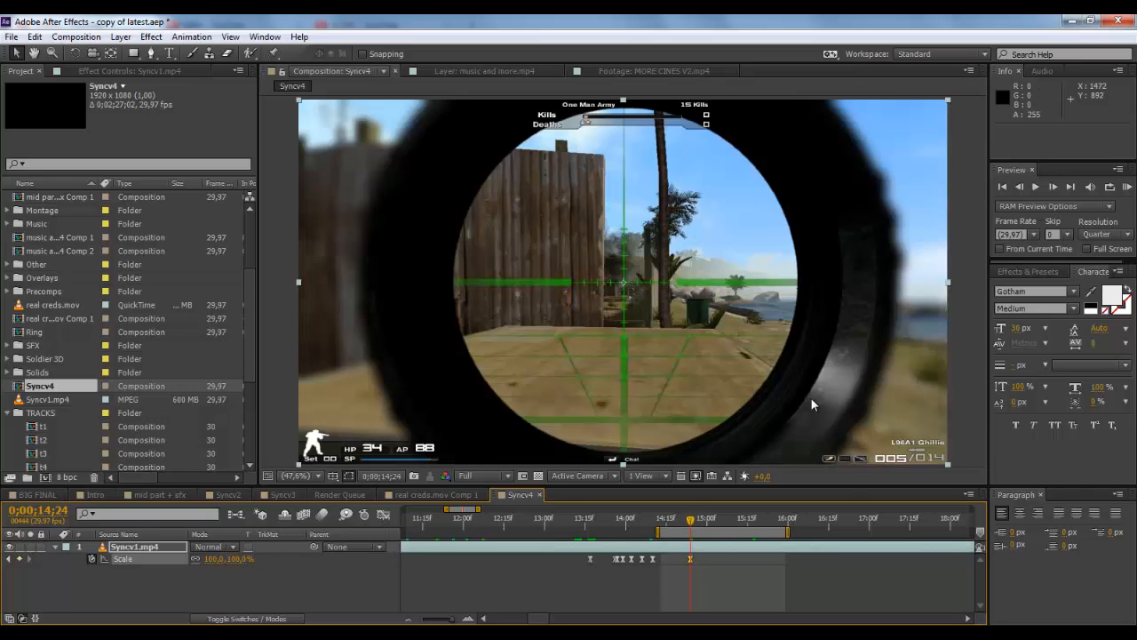
- Keyframe the Syncv1.mp4 layer's Scale at 96% one frame further on, at 0;00;14;25
click(1053, 189)
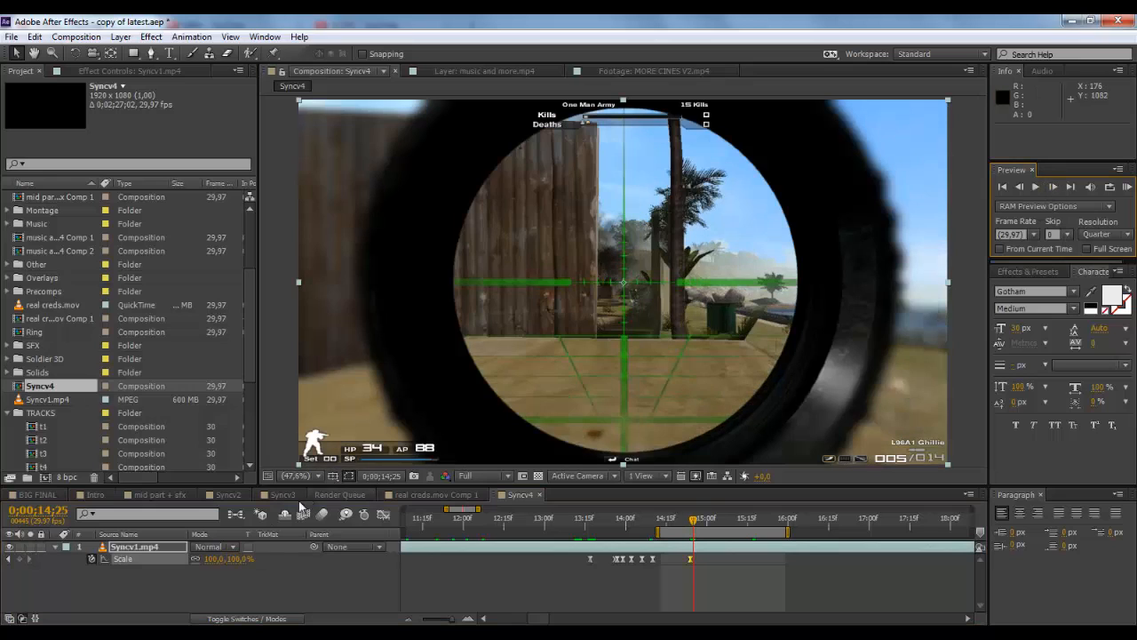
click(238, 558)
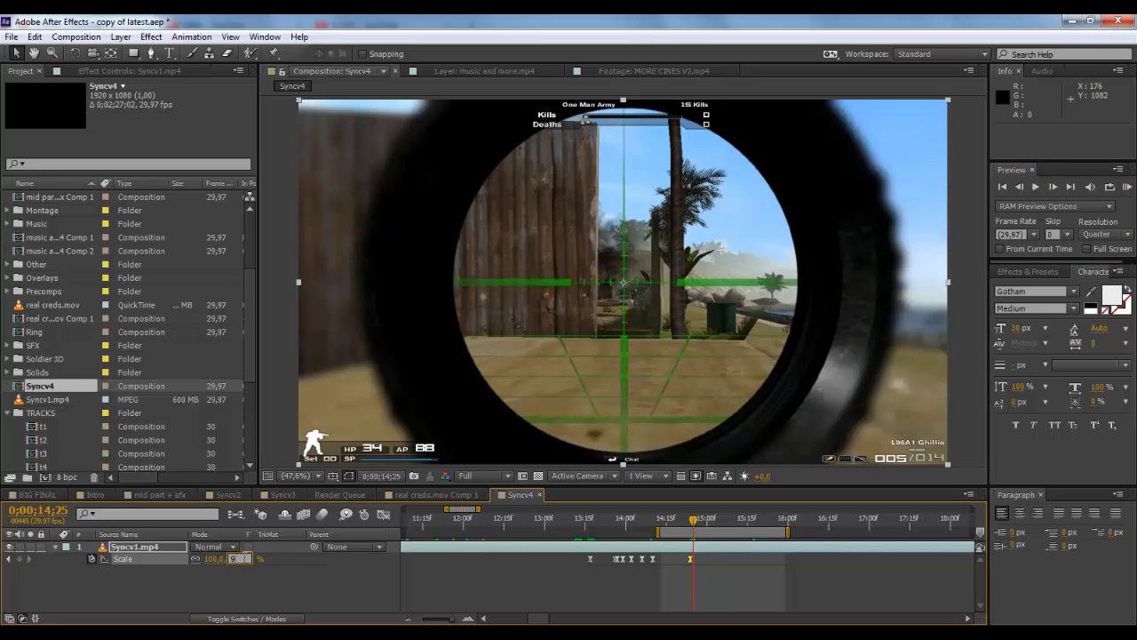
key(Return)
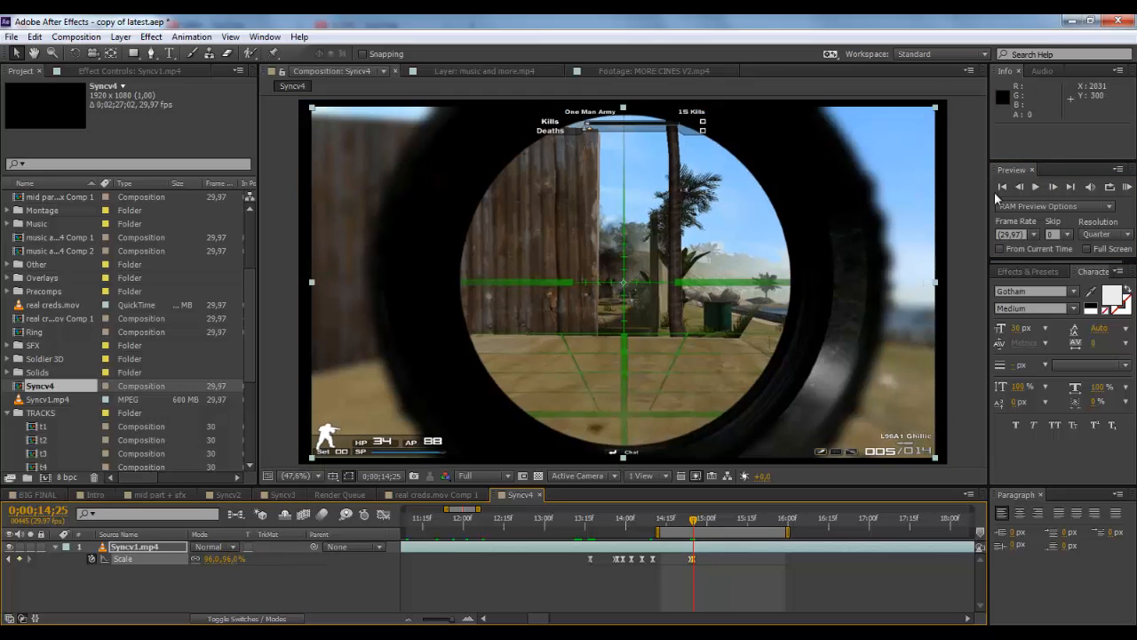
- Keyframe the Syncv1.mp4 layer's Scale at 103% at 0;00;14;27
click(1059, 183)
click(1059, 183)
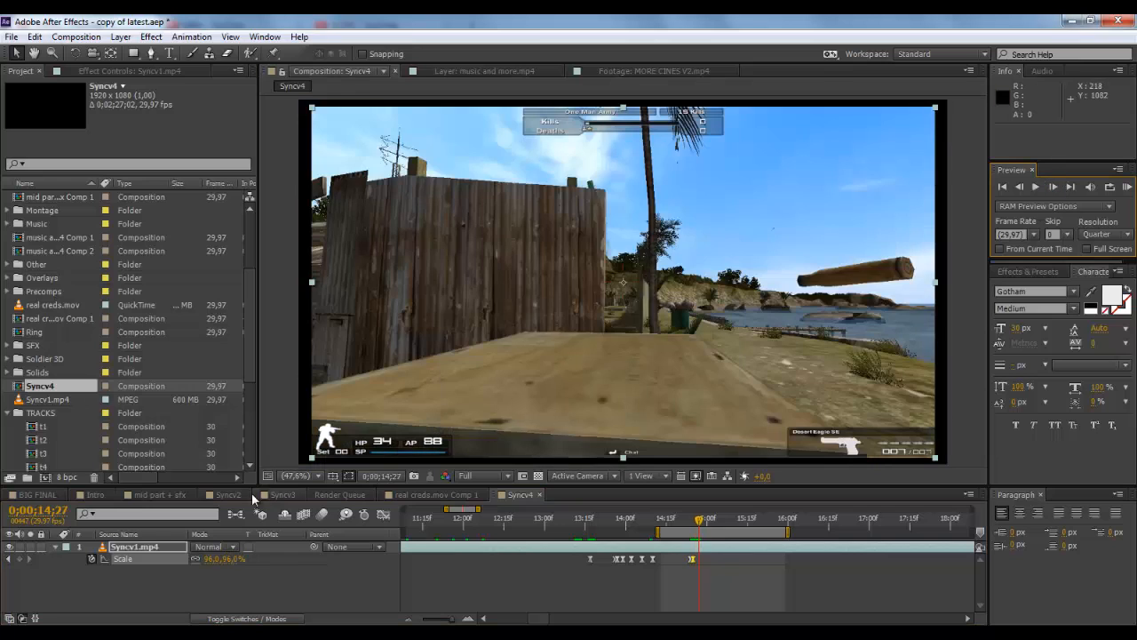
click(230, 559)
text(103)
key(Return)
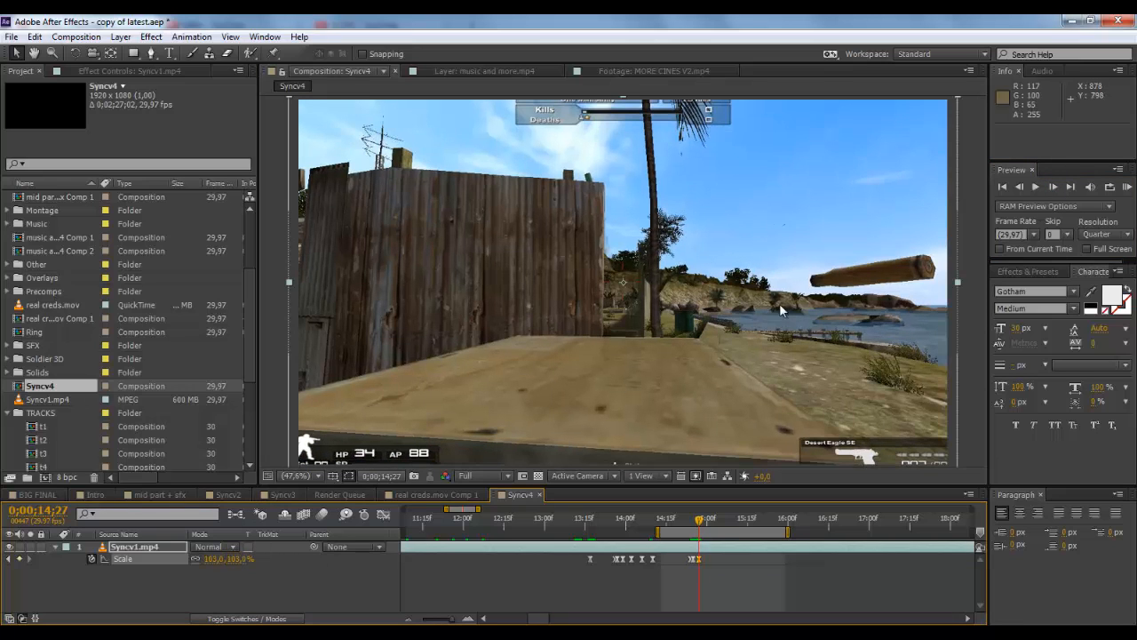
- Keyframe the Syncv1.mp4 layer's Scale at 98% three frames further on, at 0;00;15;00
click(1057, 184)
click(1057, 185)
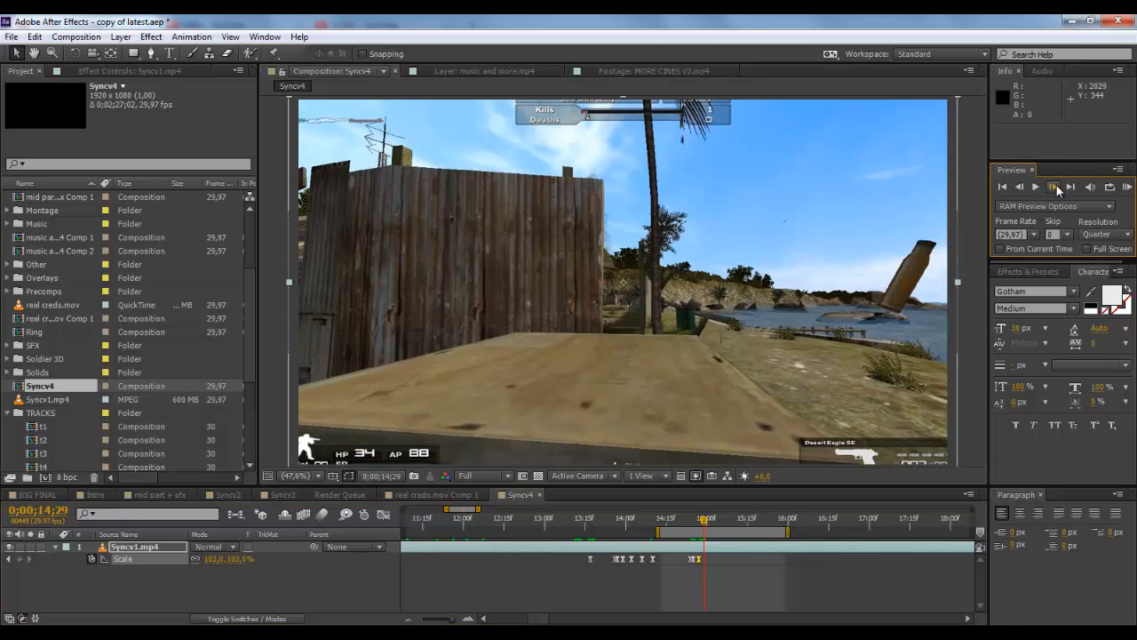
click(467, 620)
click(468, 619)
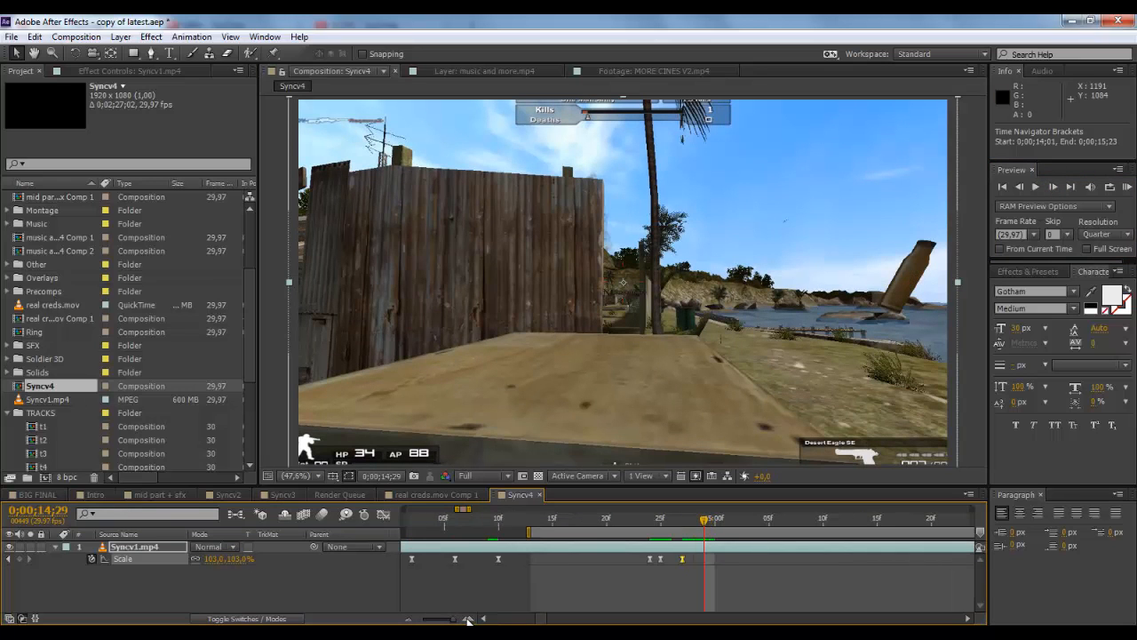
click(467, 619)
drag(609, 527, 661, 526)
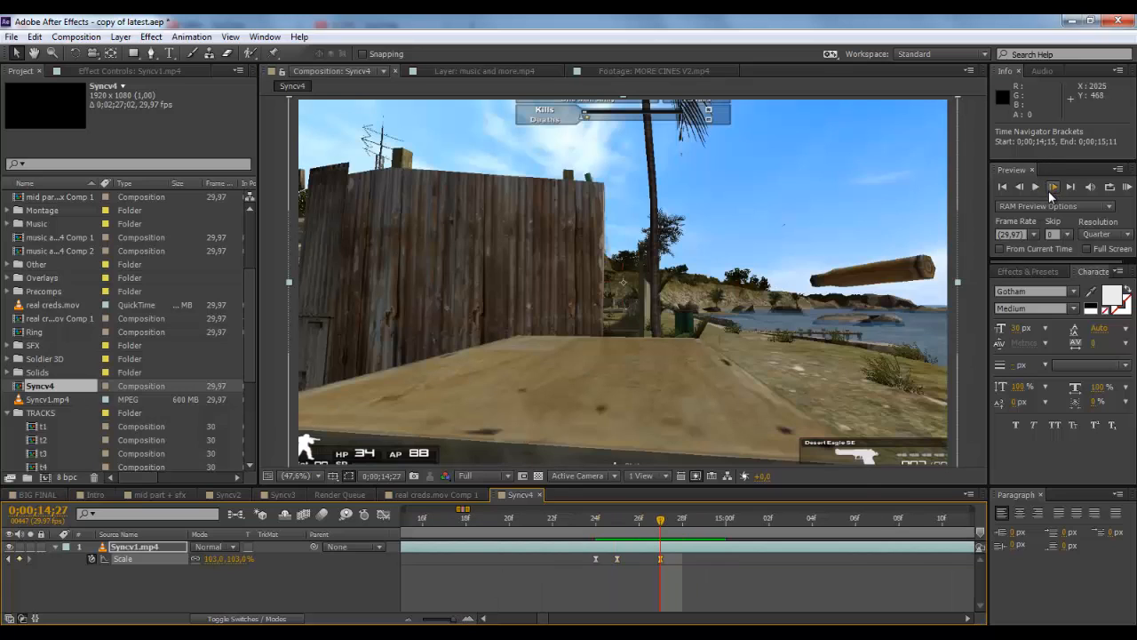
click(1049, 189)
click(1050, 188)
click(1050, 188)
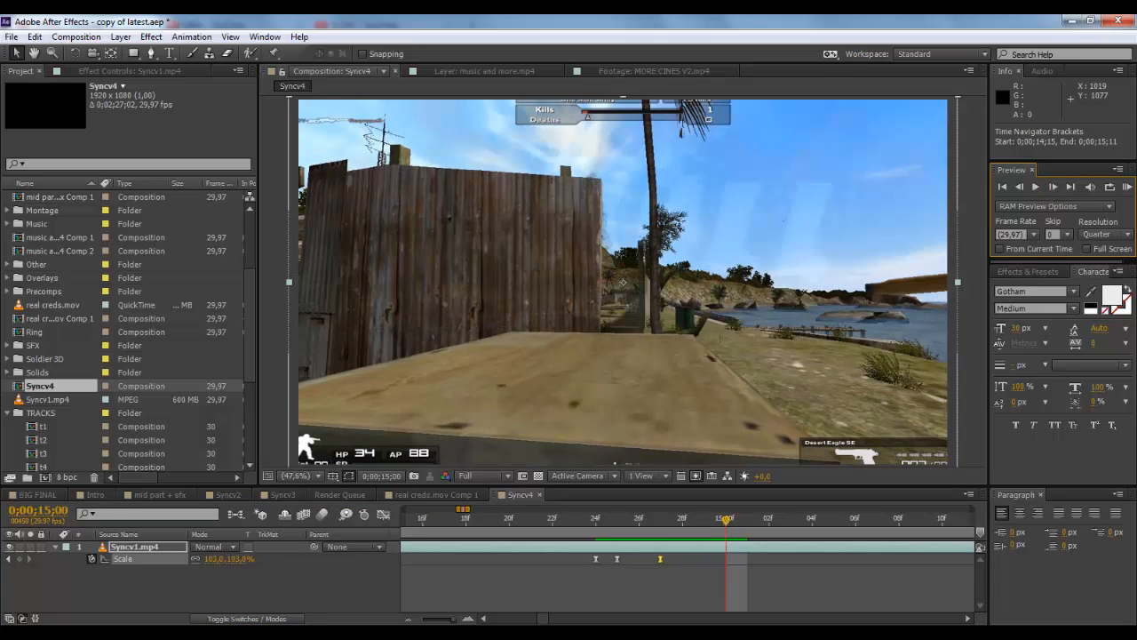
click(239, 559)
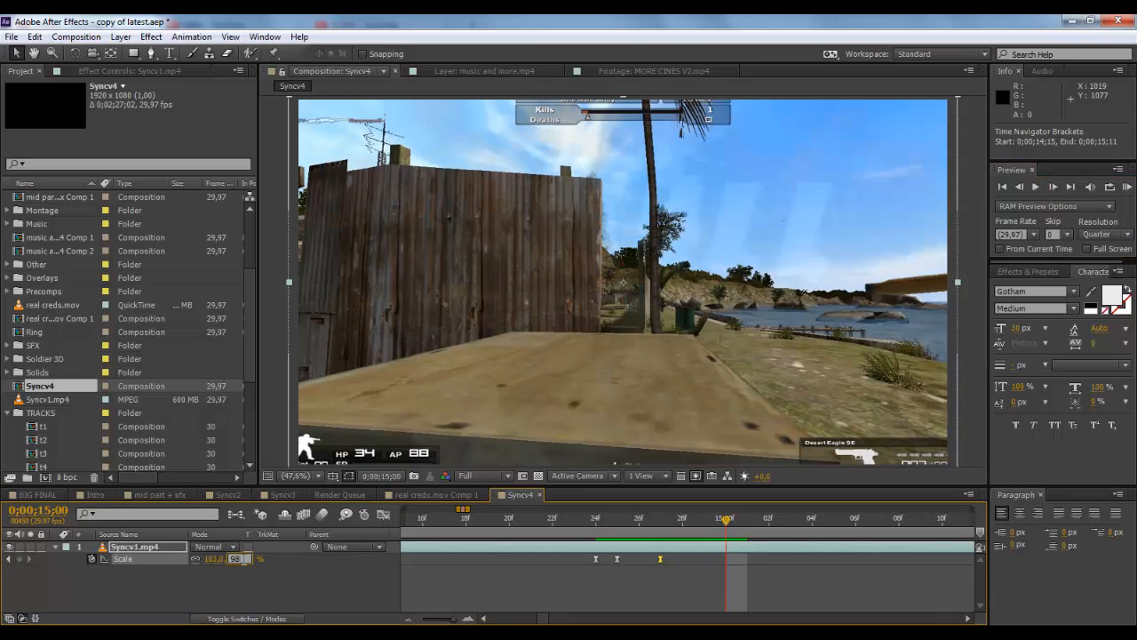
text(98)
key(Return)
- Keyframe the Syncv1.mp4 layer's Scale at 101% four frames further on, at 0;00;15;04
click(1054, 186)
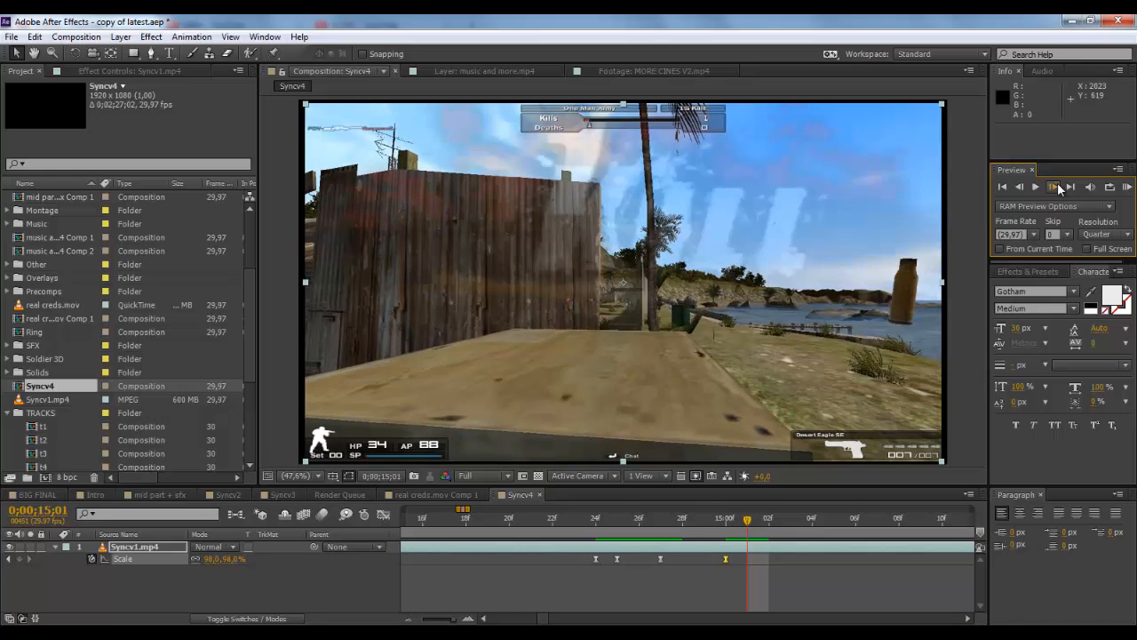
click(1054, 186)
click(1053, 187)
click(1054, 187)
click(237, 559)
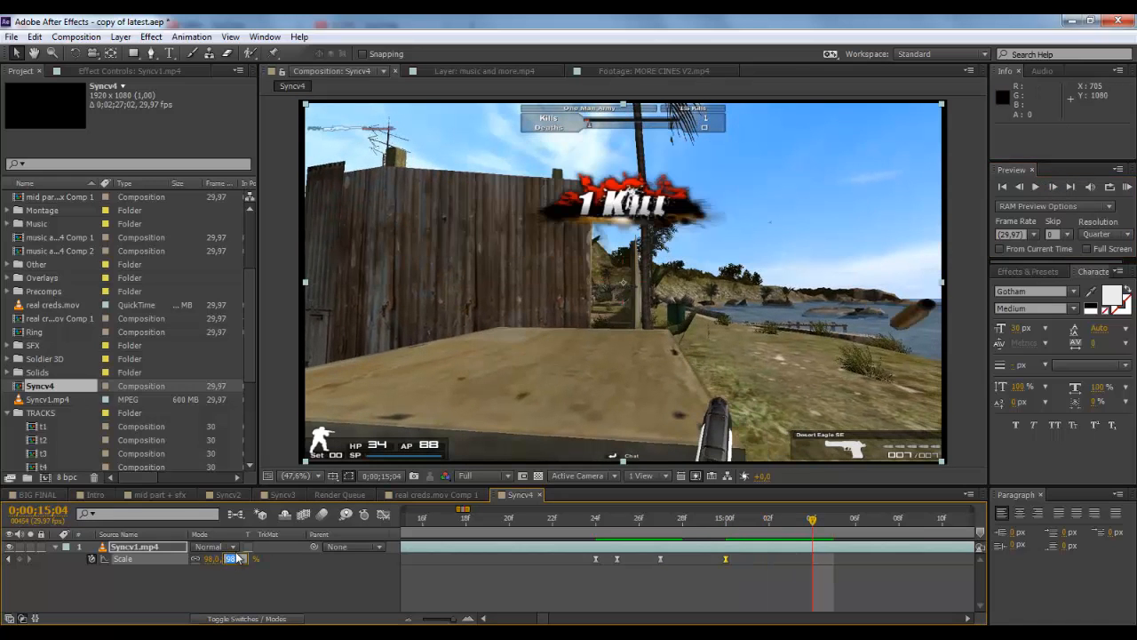
text(101)
key(Return)
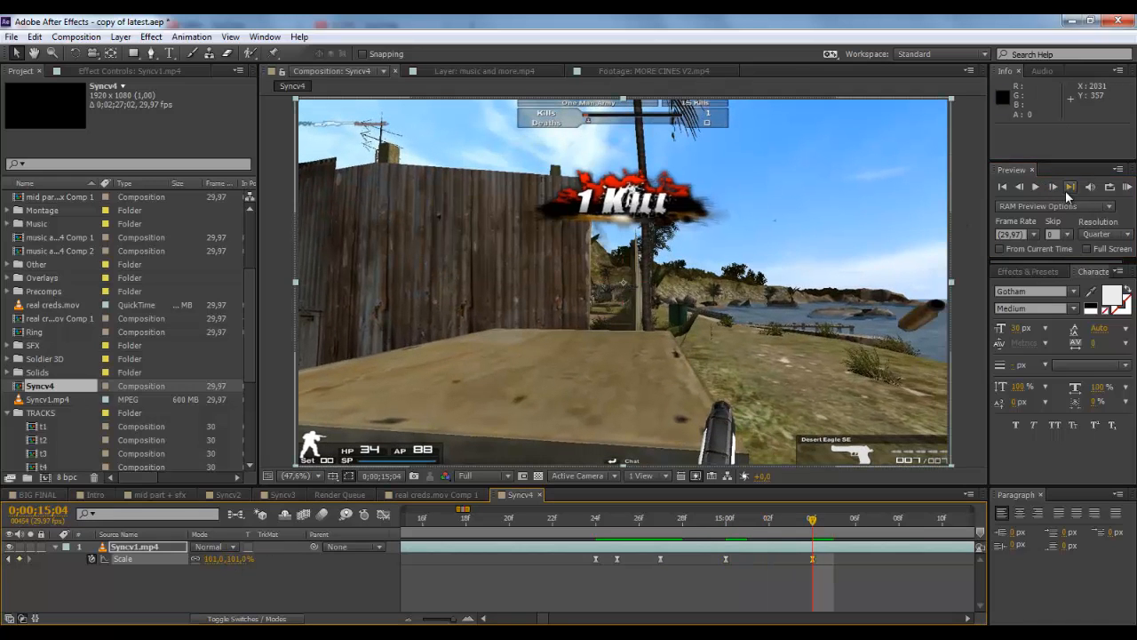
- Keyframe the Syncv1.mp4 layer's Scale at 100% five frames further on, at 0;00;15;09
click(1053, 187)
click(1054, 187)
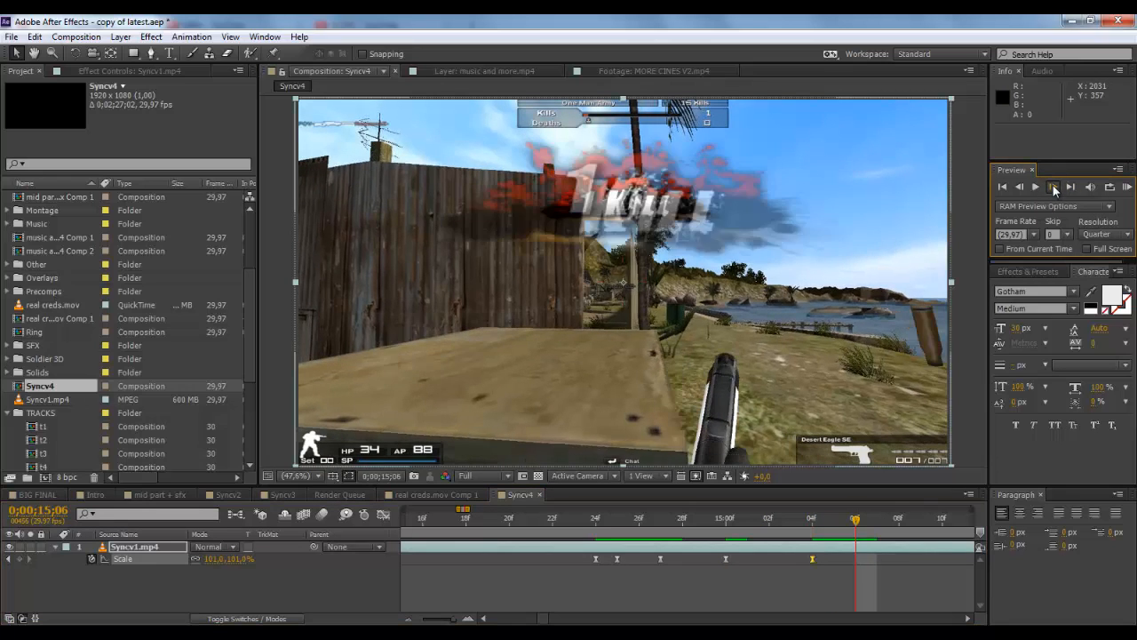
click(1054, 187)
click(1054, 186)
click(1053, 186)
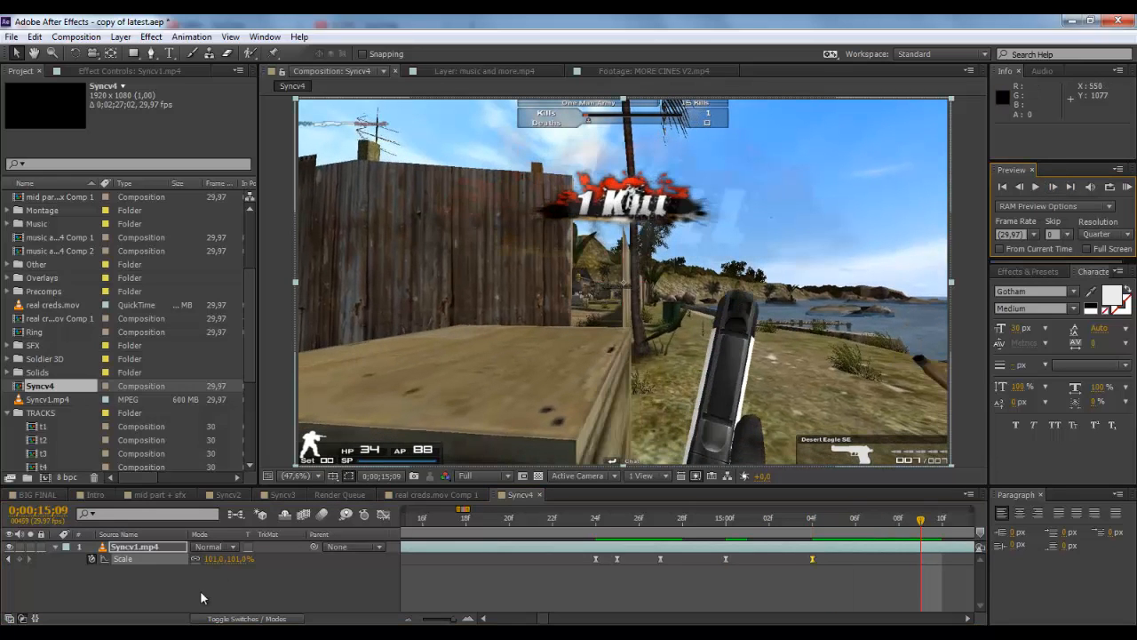
click(237, 560)
text(100)
key(Return)
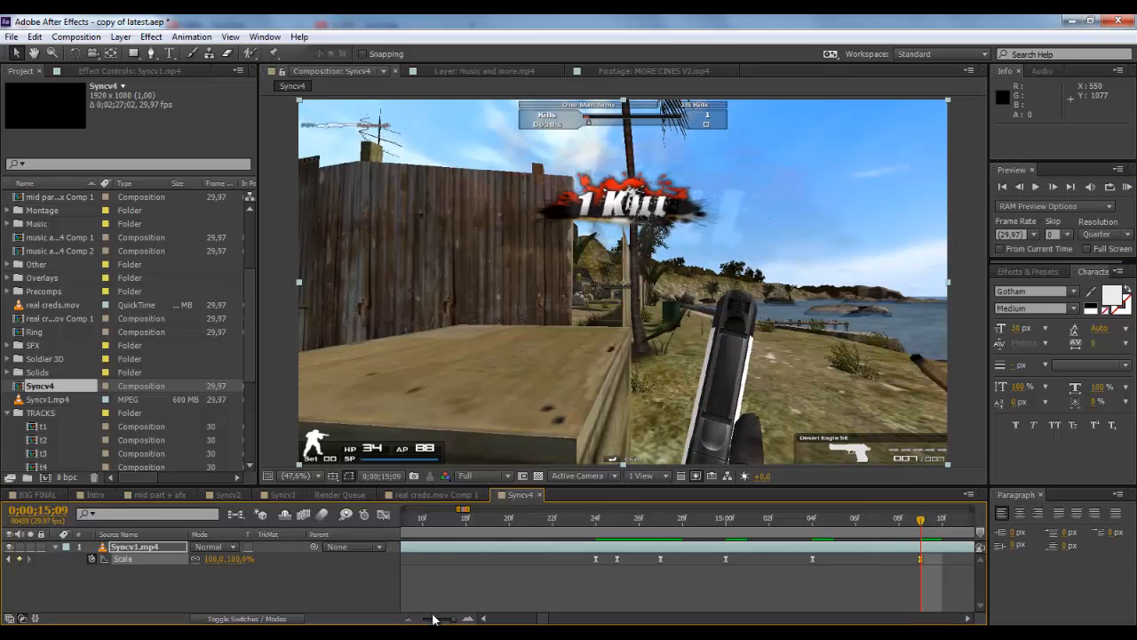
- Set the work area to run from 0;00;13;11 to 0;00;15;13 so that it spans all the Scale keyframes
drag(448, 621, 450, 621)
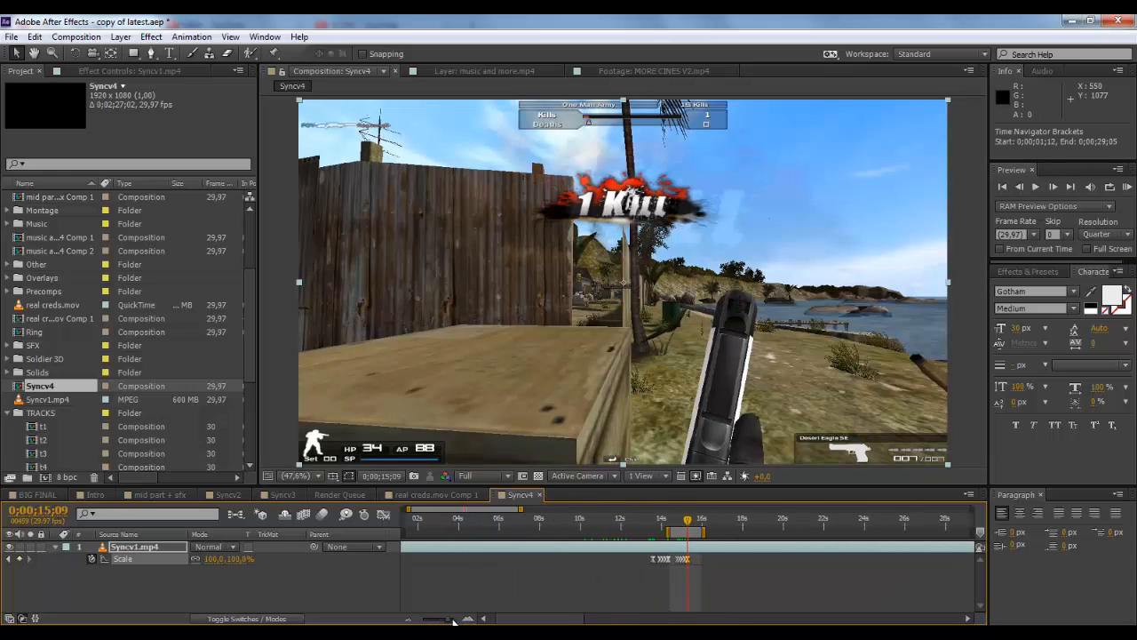
click(467, 620)
click(468, 620)
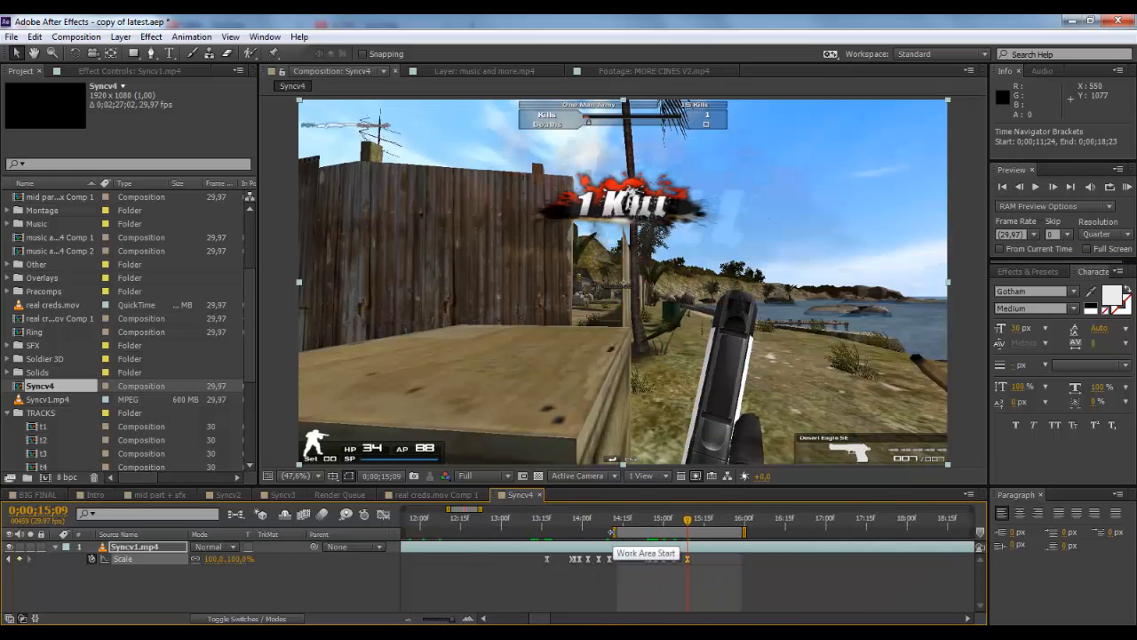
drag(611, 533, 529, 533)
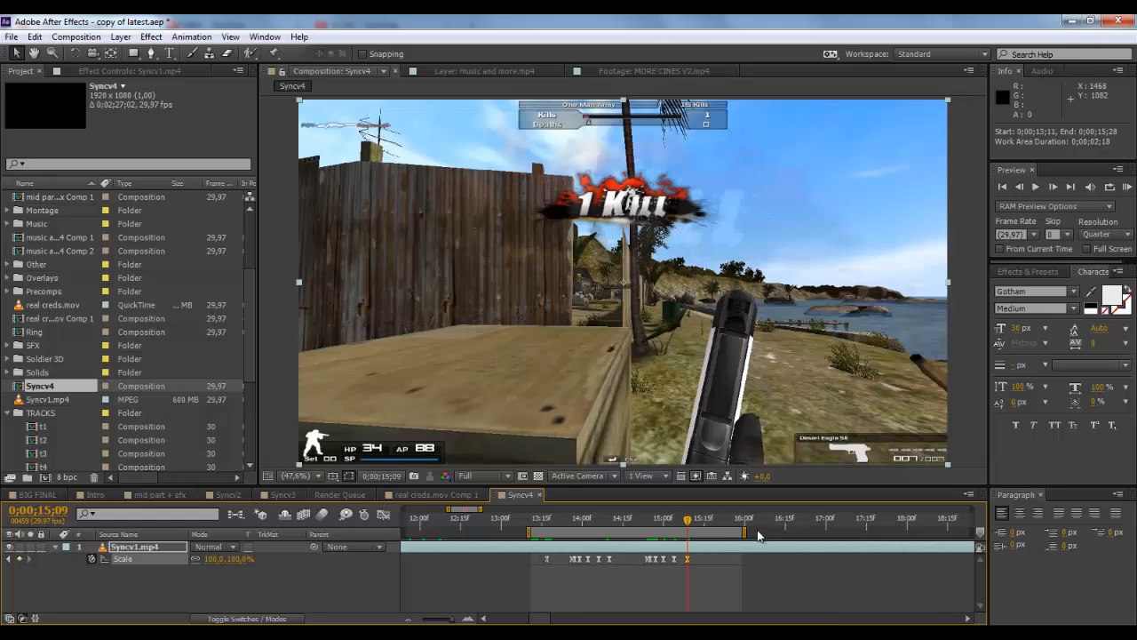
drag(747, 533, 703, 533)
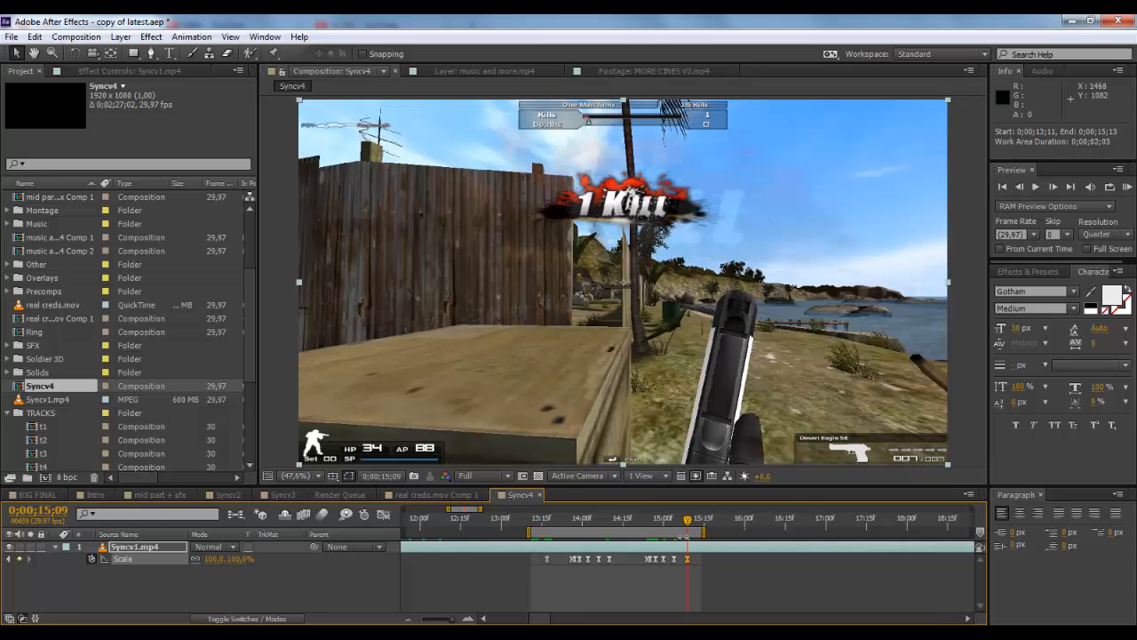
- Play a RAM preview of the work area and scrub through the scale animation from 0;00;14;00 to 0;00;14;20
click(1126, 188)
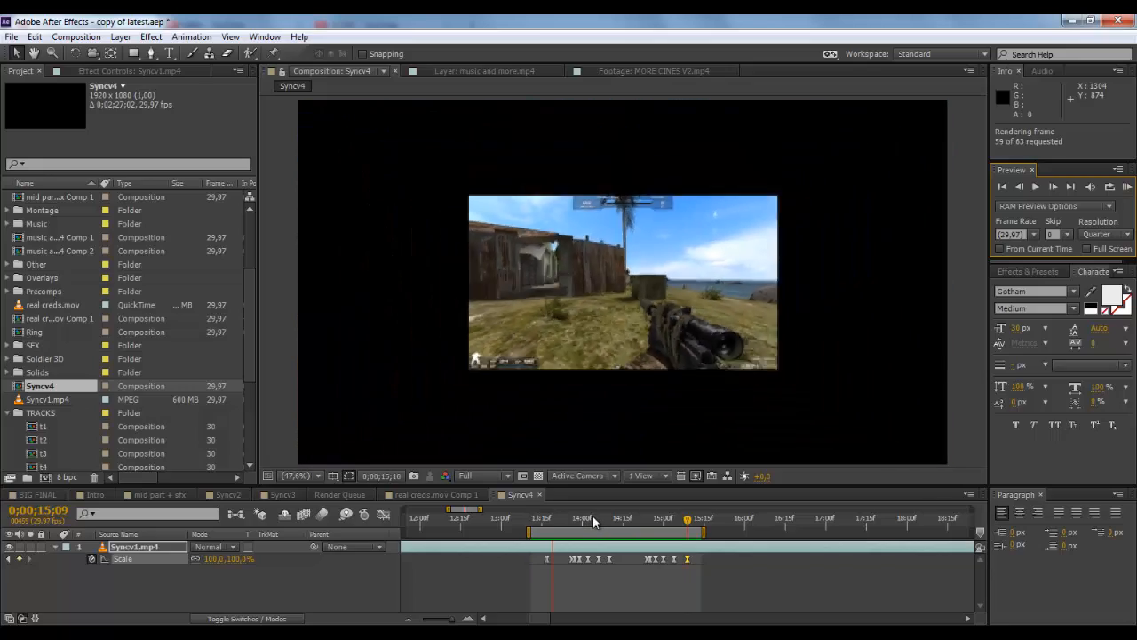
key(space)
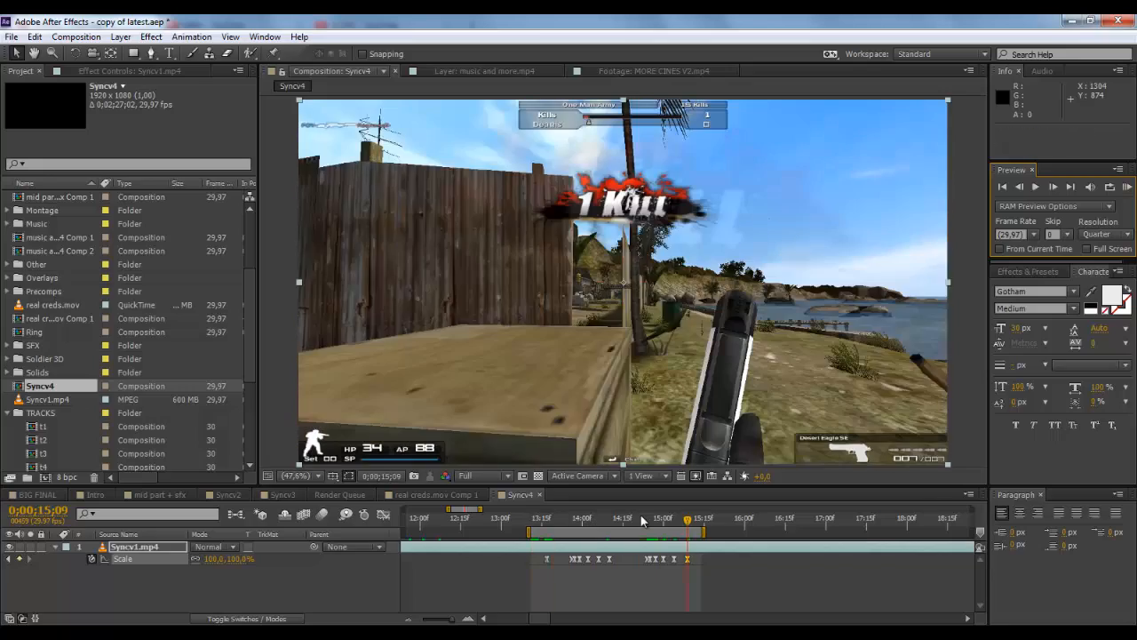
click(582, 520)
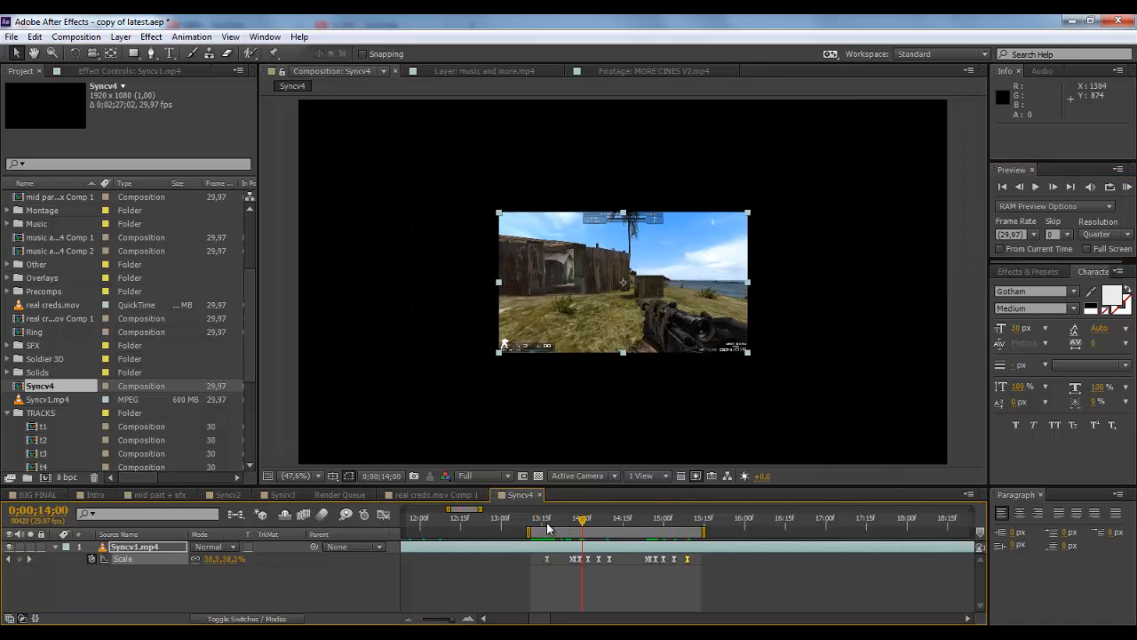
drag(548, 529, 638, 550)
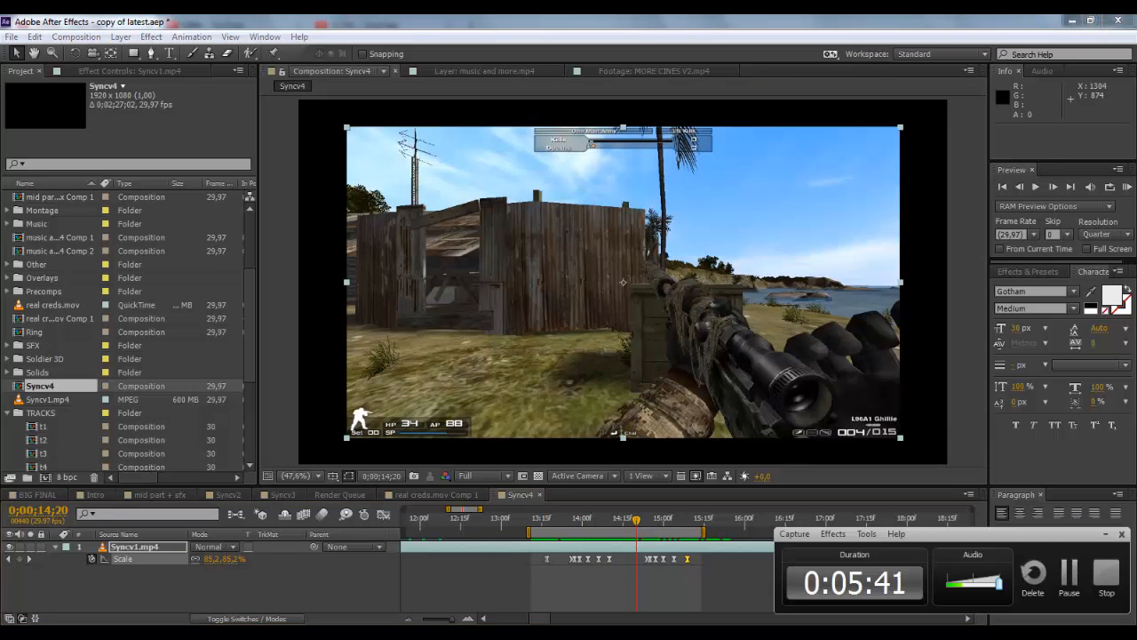